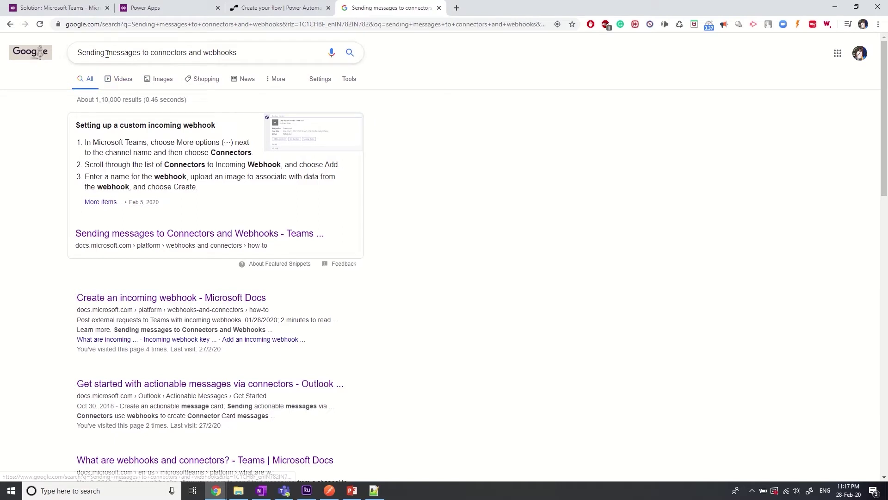
# Open the Microsoft Docs article "Sending messages to Connectors and Webhooks" and copy its example connector message JSON
pyautogui.click(185, 235)
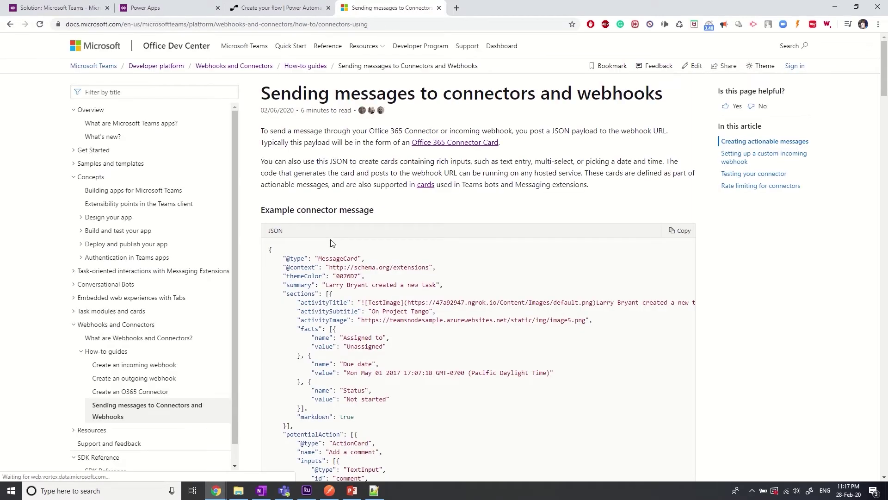
pyautogui.scroll(-1, 333, 243)
pyautogui.scroll(-2, 333, 241)
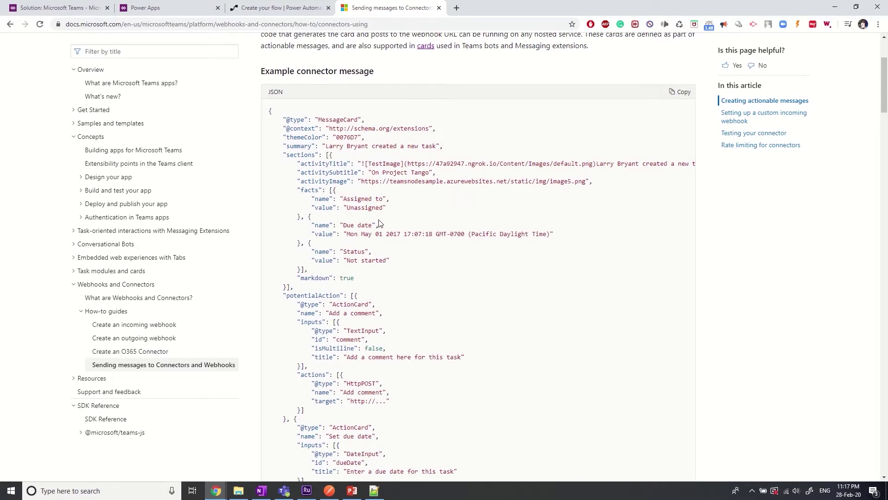
pyautogui.scroll(1, 381, 222)
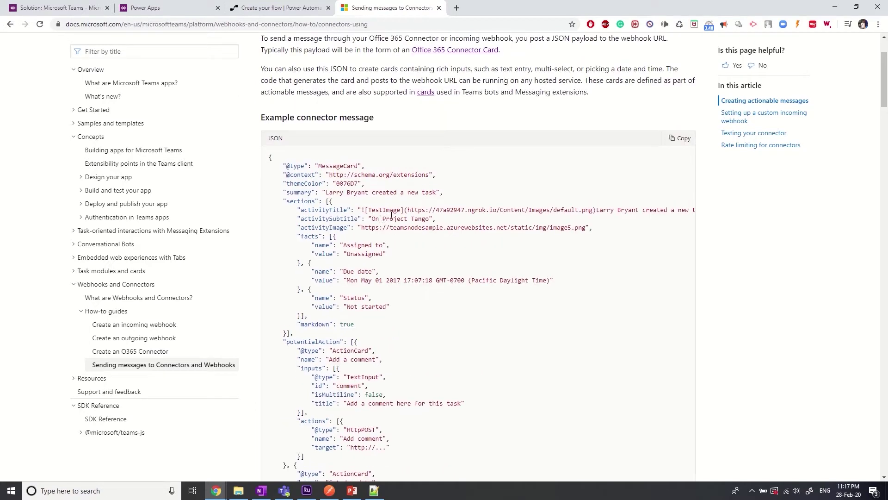
pyautogui.scroll(1, 392, 215)
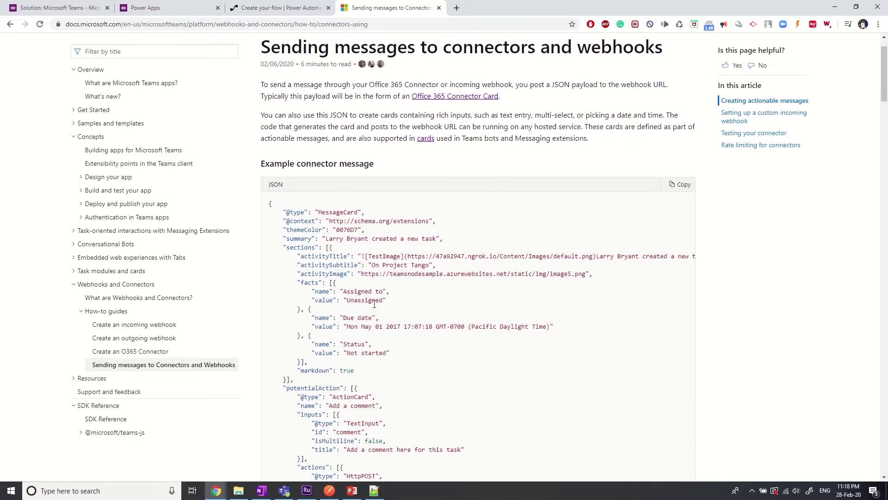
pyautogui.scroll(1, 375, 303)
pyautogui.scroll(-5, 546, 211)
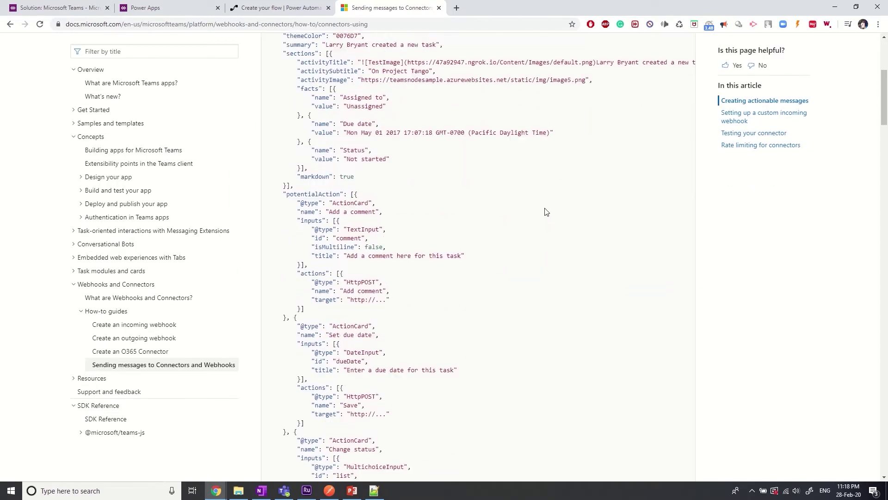
pyautogui.scroll(4, 546, 211)
pyautogui.click(665, 188)
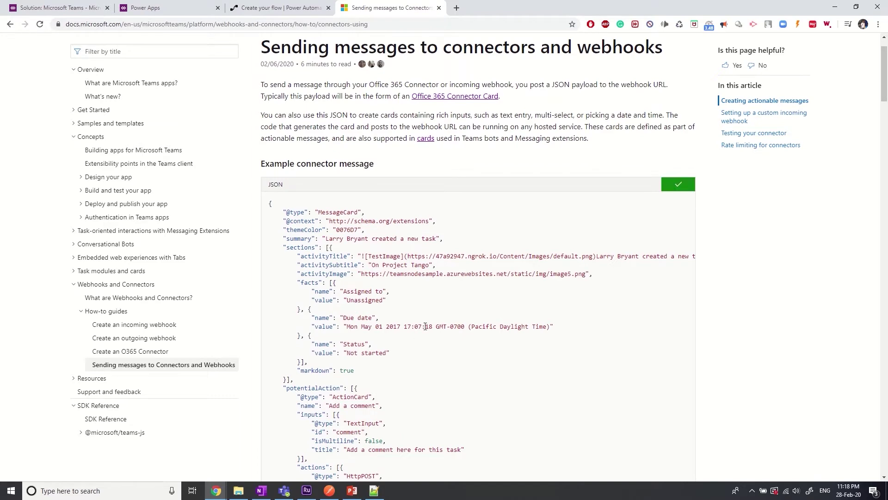
# Switch to Postman and configure the untitled request as POST with a raw JSON body
pyautogui.click(330, 490)
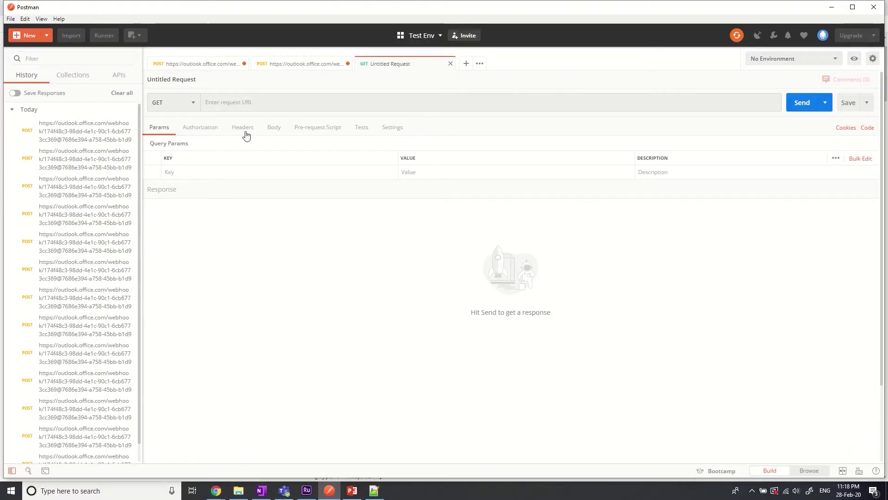
pyautogui.click(189, 103)
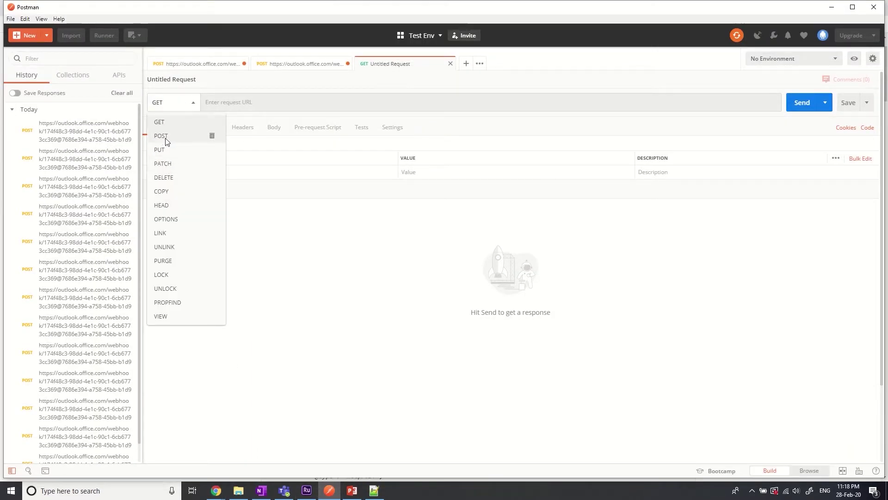
pyautogui.click(162, 136)
pyautogui.click(273, 129)
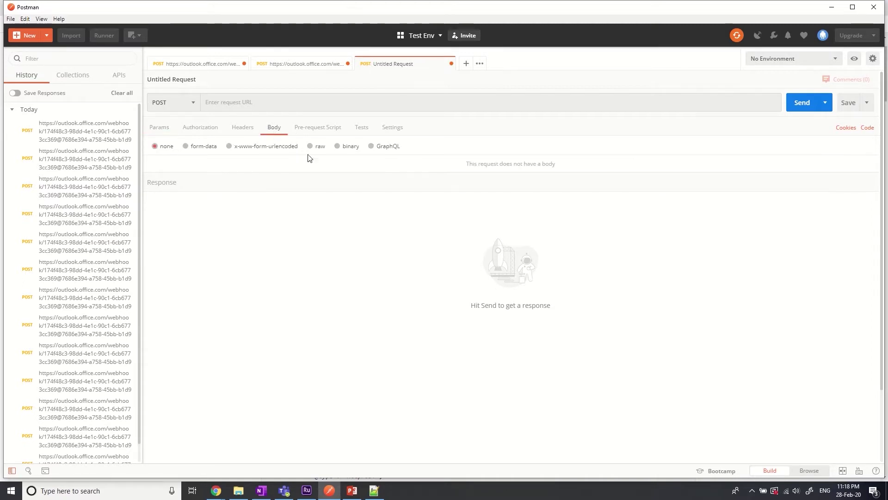
pyautogui.click(318, 147)
pyautogui.click(421, 147)
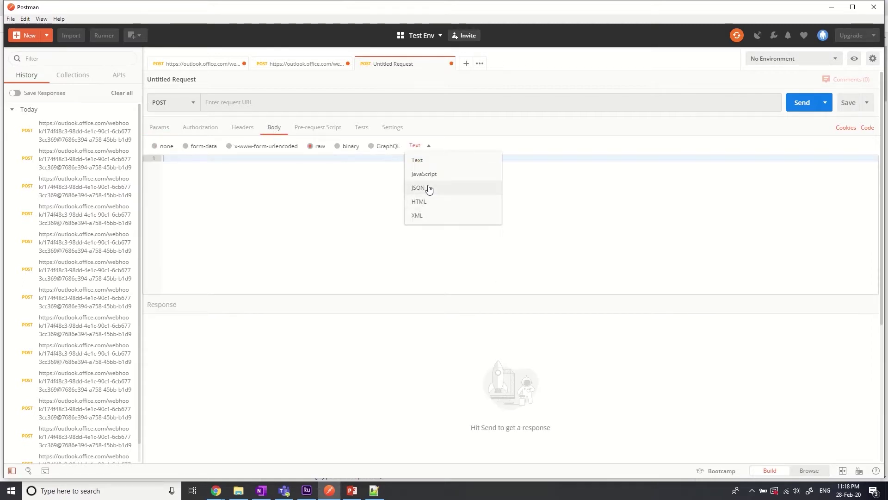
pyautogui.click(427, 187)
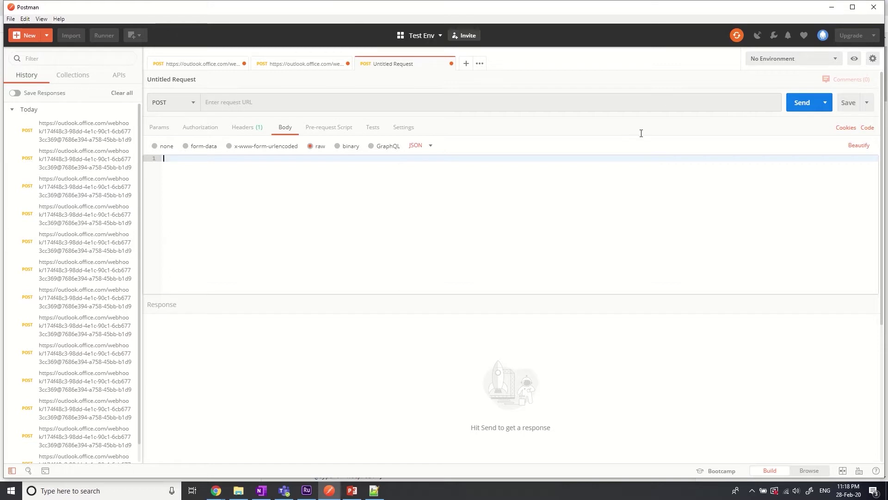
# Paste the copied example connector message into the POST request's body
pyautogui.click(182, 106)
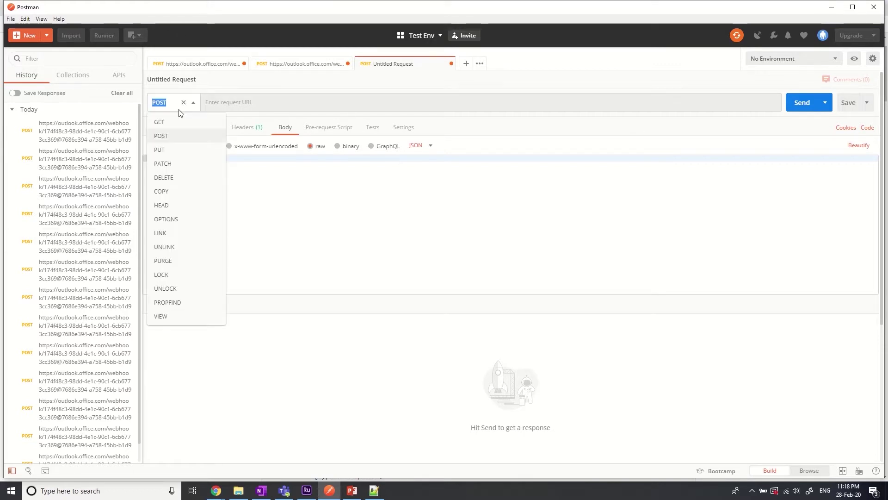
pyautogui.click(298, 192)
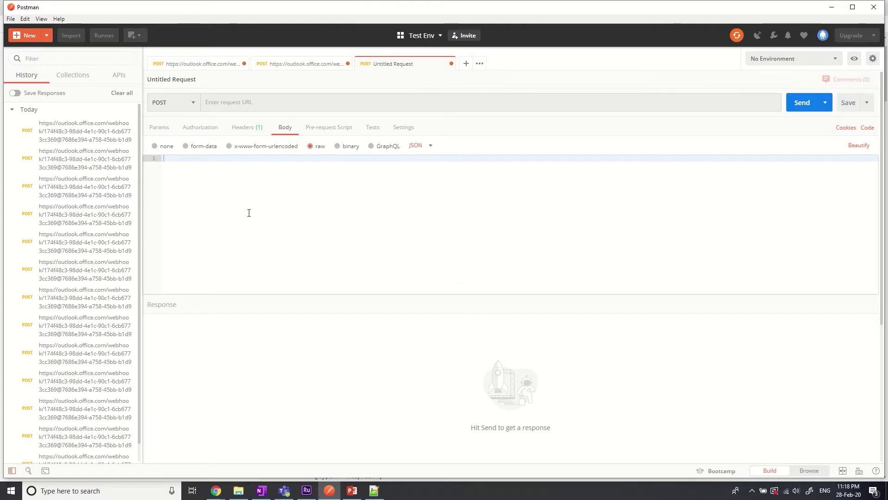
pyautogui.hotkey('ctrl', 'v')
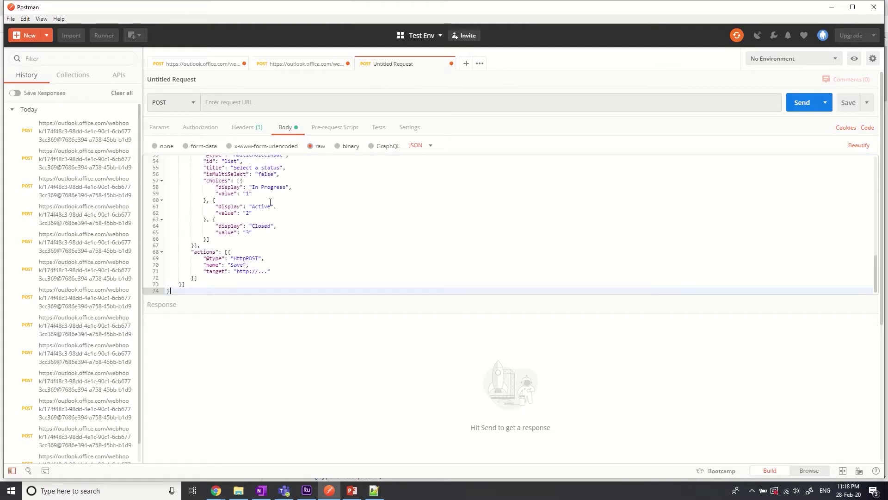
pyautogui.scroll(10, 303, 188)
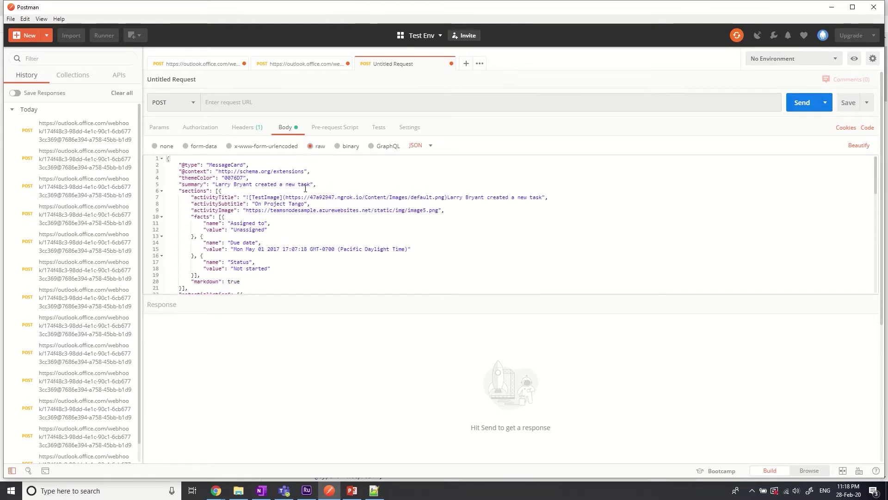
# Copy the first incoming webhook URL from the Notepad++ notes and paste it into Postman as the request URL
pyautogui.click(374, 490)
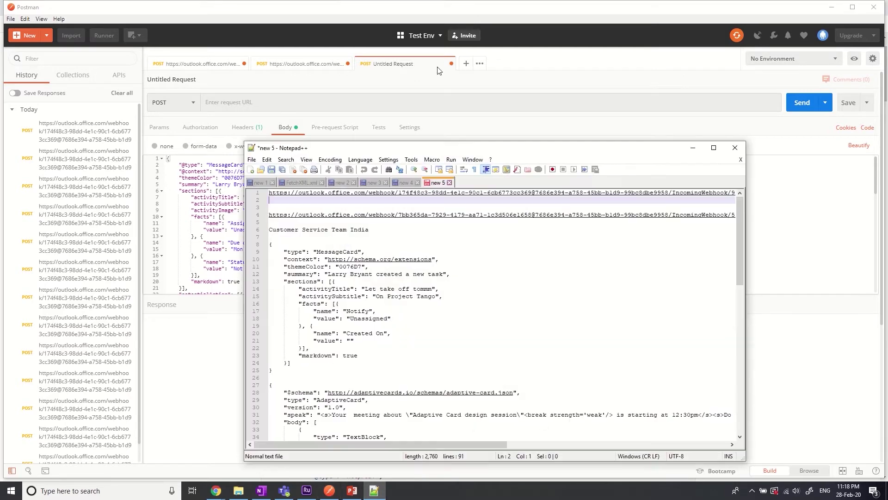
pyautogui.click(714, 147)
pyautogui.moveTo(764, 46); pyautogui.dragTo(21, 42)
pyautogui.hotkey('ctrl', 'c')
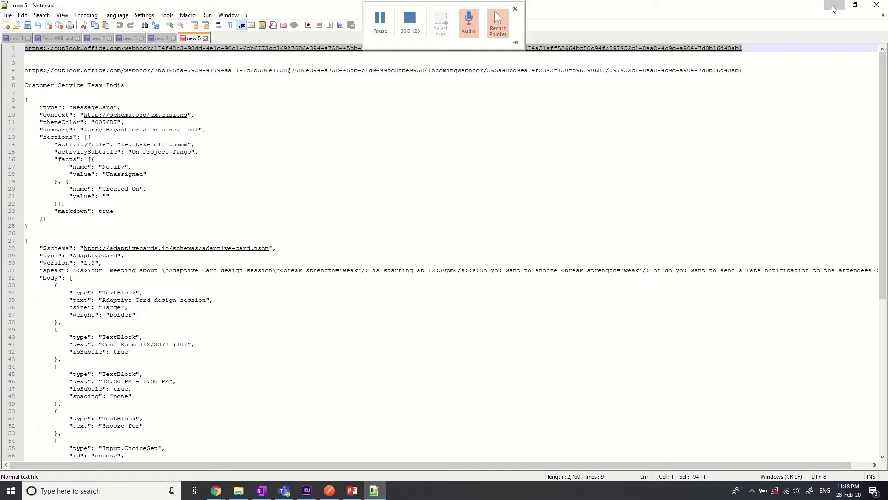
pyautogui.hotkey('alt', 'Tab')
pyautogui.click(303, 103)
pyautogui.hotkey('ctrl', 'v')
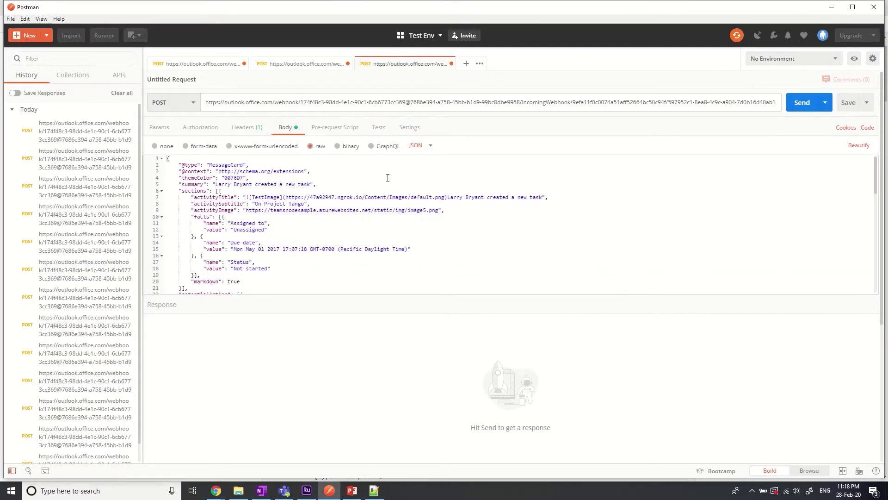
# Send the POST request and check the posted card in the General channel of Customer Service Team India in Microsoft Teams
pyautogui.scroll(-15, 301, 242)
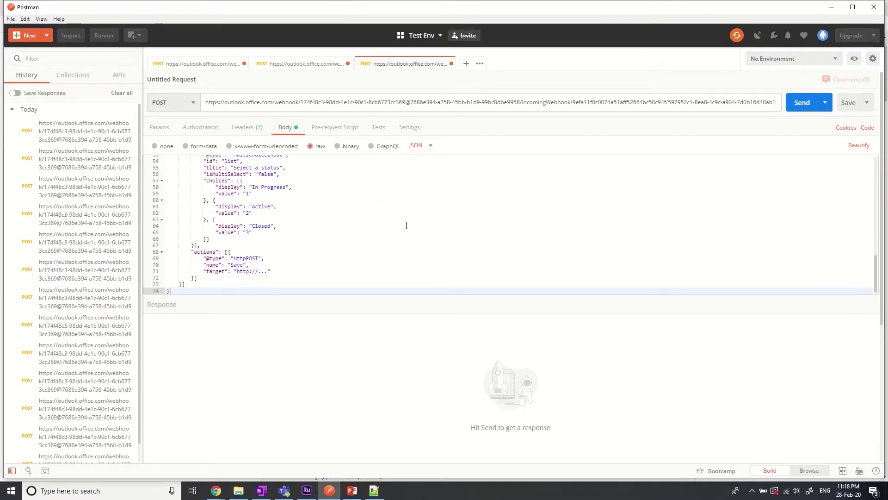
pyautogui.click(796, 112)
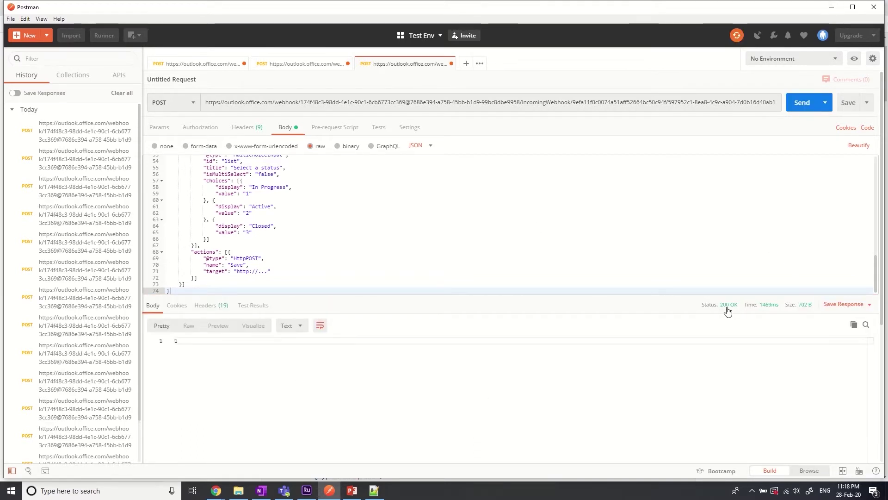
pyautogui.click(284, 489)
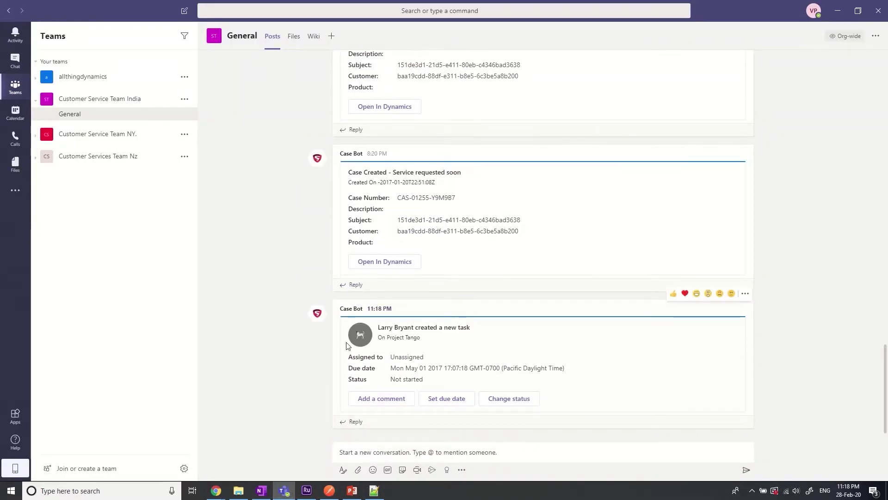
pyautogui.click(878, 10)
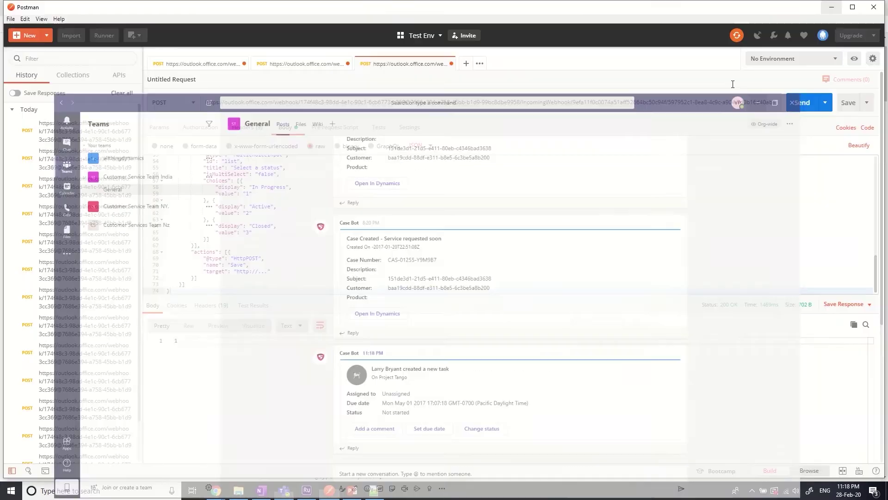
# Return to the documentation in Chrome and compare the example card with the JSON that defines its facts and actions
pyautogui.click(832, 8)
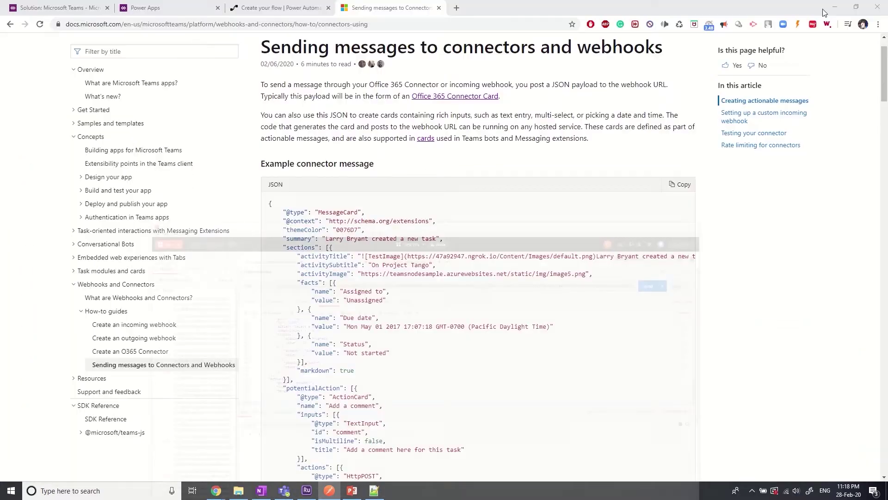
pyautogui.scroll(-1, 340, 428)
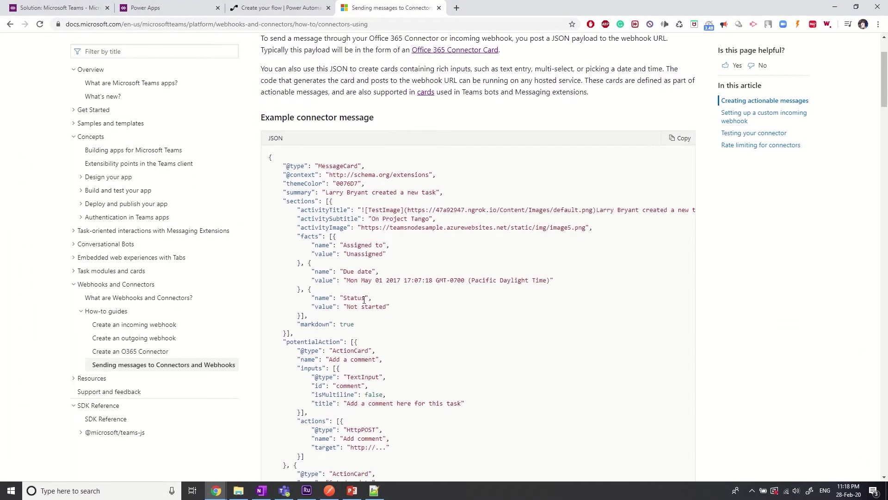
pyautogui.scroll(-15, 364, 300)
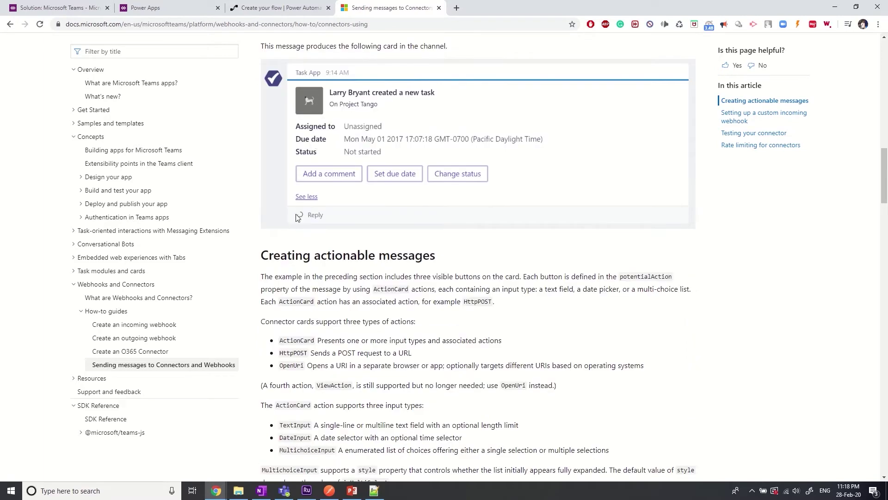
pyautogui.scroll(9, 306, 272)
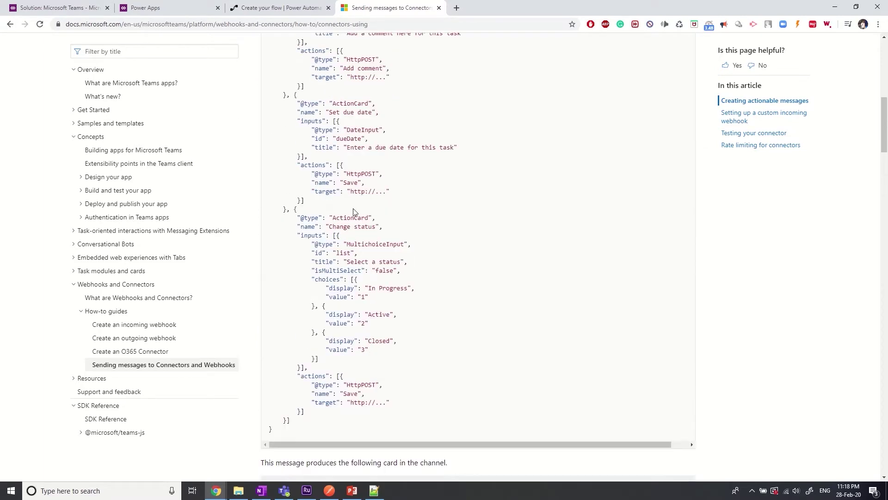
pyautogui.scroll(3, 350, 184)
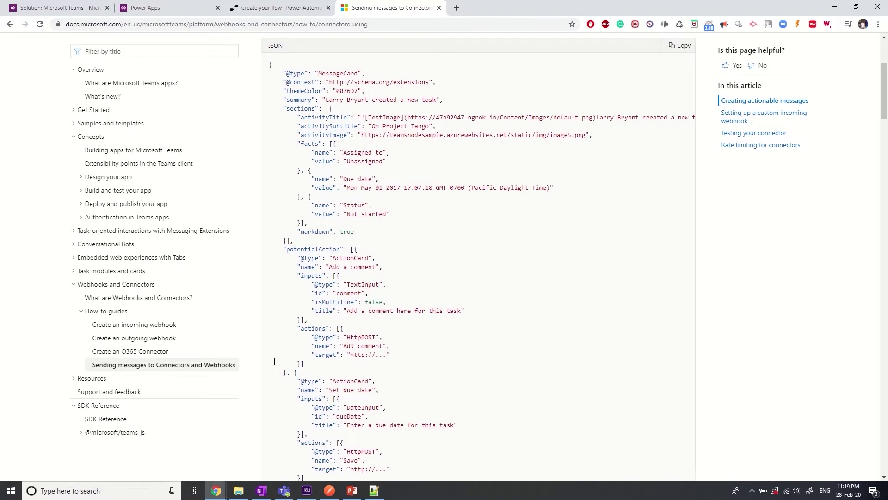
# Switch back to Postman and replace the message card's summary text with "Case Notification"
pyautogui.click(329, 490)
pyautogui.scroll(6, 307, 263)
pyautogui.scroll(1, 307, 264)
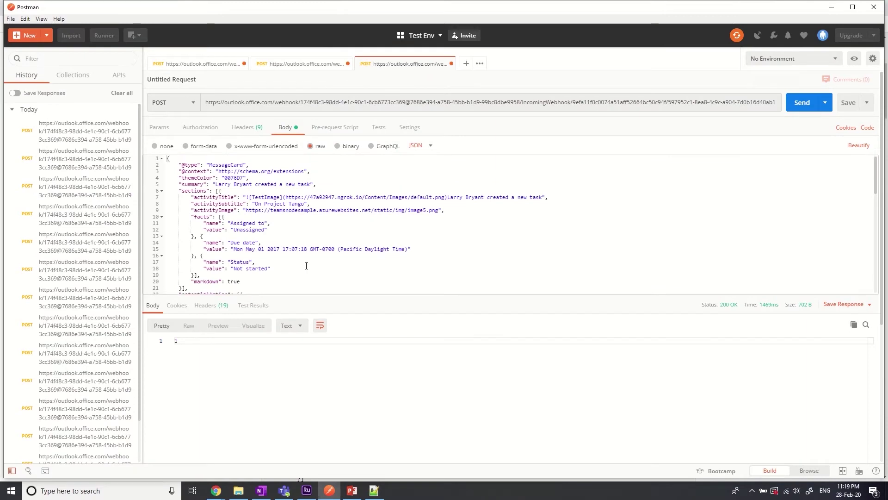
pyautogui.scroll(-7, 262, 238)
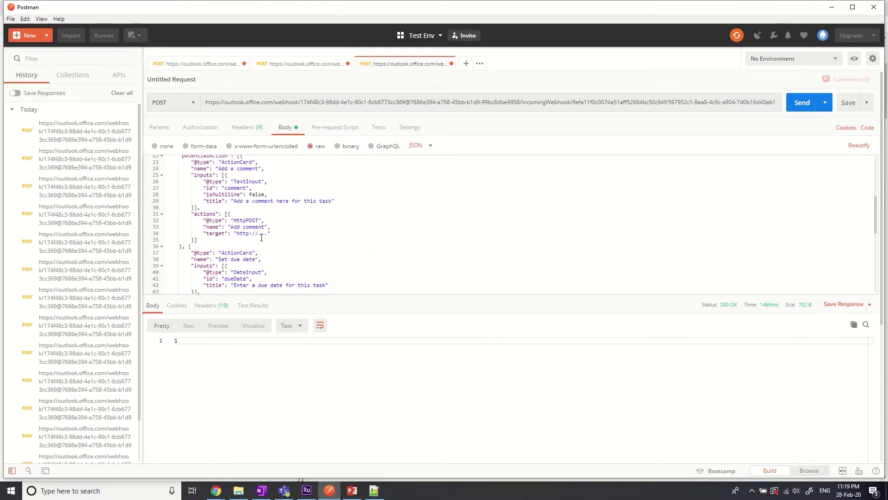
pyautogui.scroll(-8, 261, 238)
pyautogui.scroll(8, 270, 222)
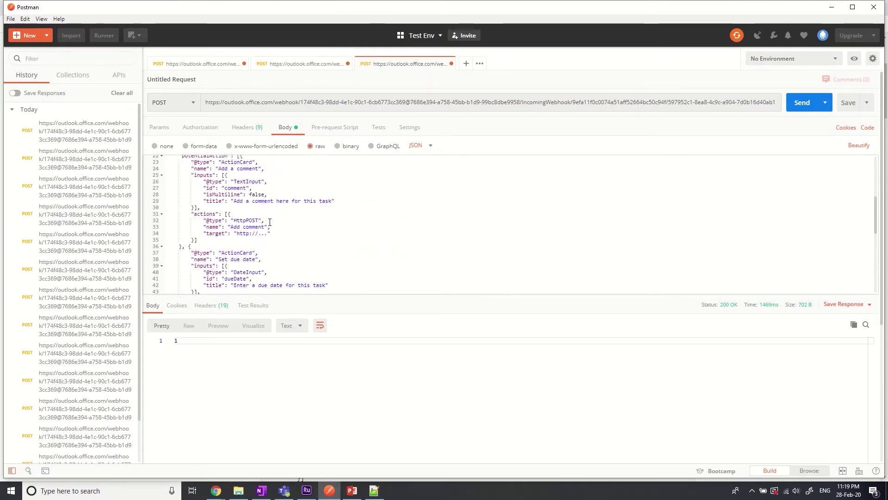
pyautogui.scroll(7, 269, 223)
pyautogui.moveTo(214, 184); pyautogui.dragTo(312, 184)
pyautogui.write('C')
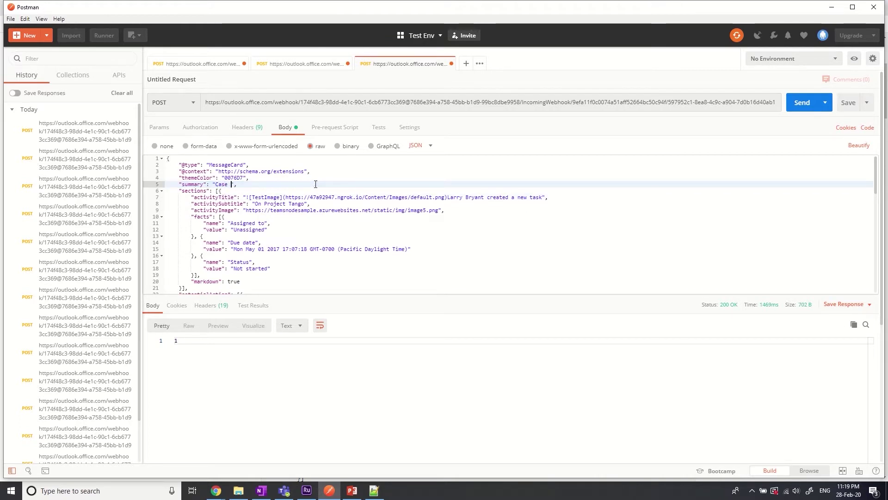
pyautogui.write('ase Notification')
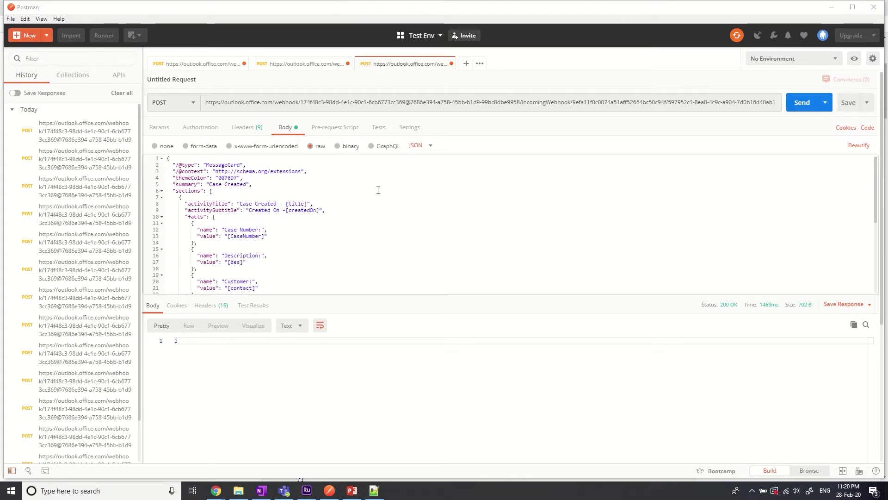
# Examine the Case Created message card JSON, including its placeholder facts and the Open In Dynamics action
pyautogui.scroll(-5, 377, 190)
pyautogui.scroll(-1, 324, 222)
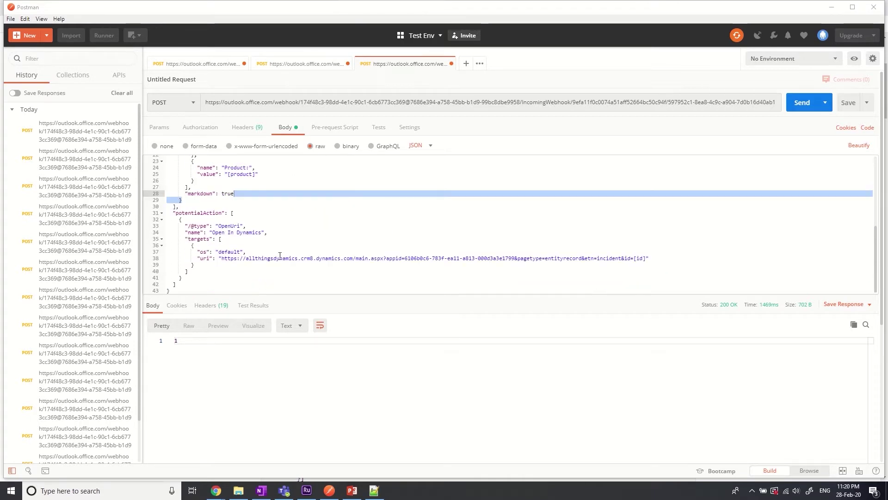
pyautogui.scroll(6, 280, 255)
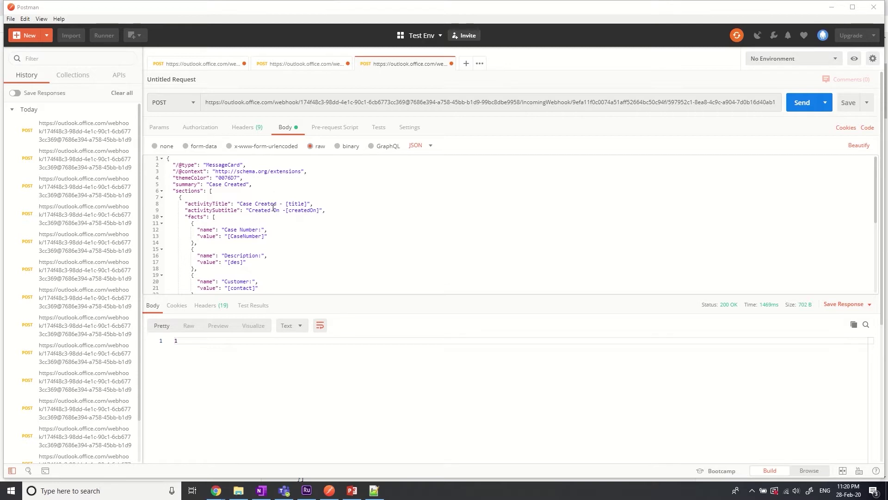
pyautogui.scroll(-4, 238, 242)
pyautogui.scroll(4, 234, 231)
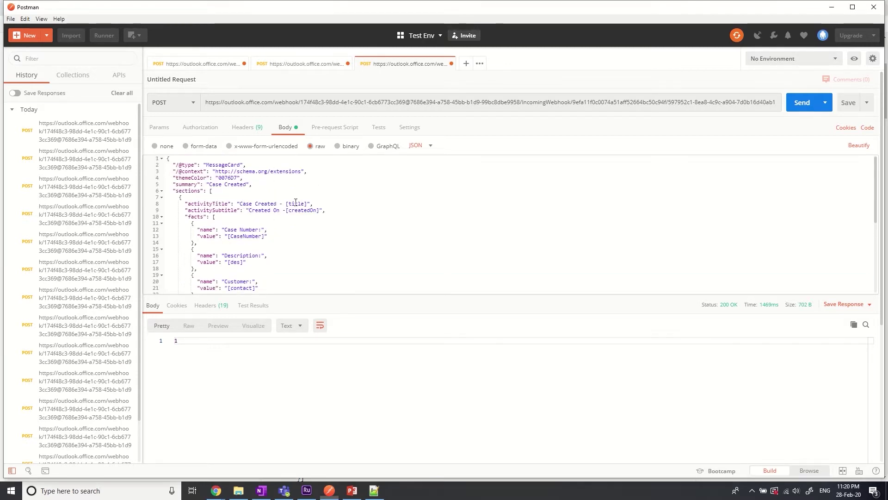
# Review the placeholders in the card's title, subtitle and Case Number, Description, Customer and Product facts
pyautogui.click(298, 203)
pyautogui.click(300, 210)
pyautogui.scroll(-1, 270, 234)
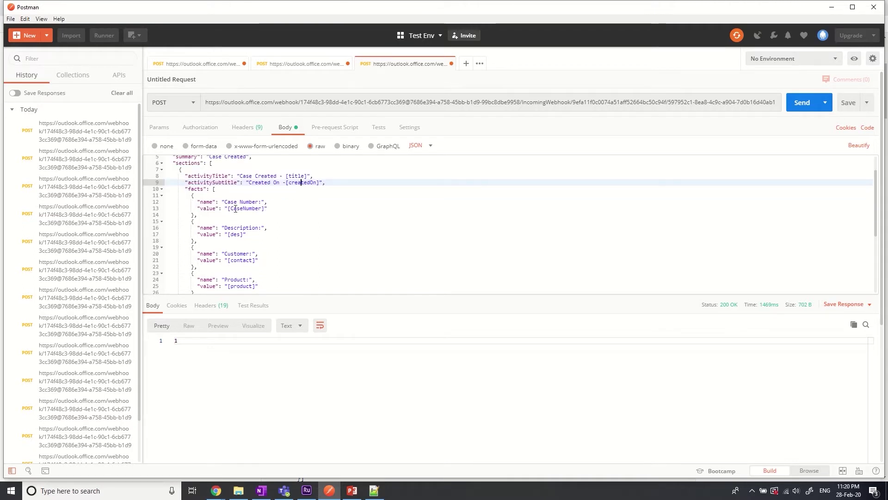
pyautogui.click(250, 202)
pyautogui.click(241, 228)
pyautogui.click(239, 254)
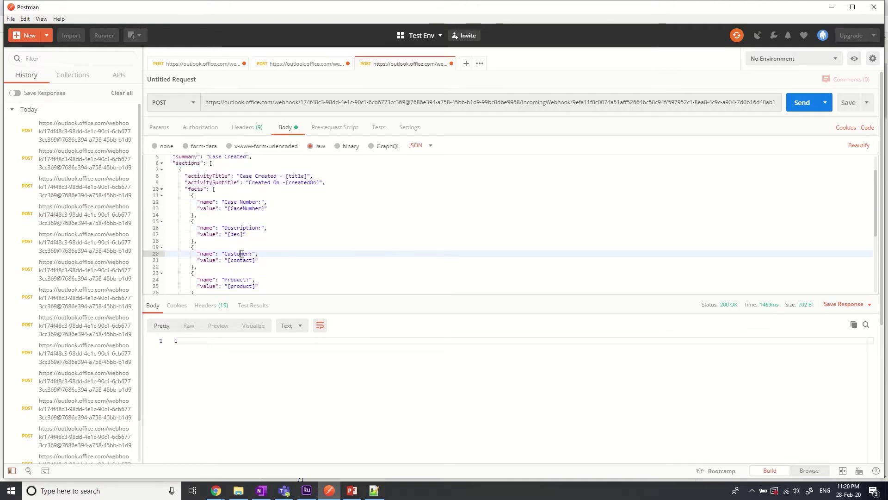
pyautogui.scroll(-1, 245, 256)
pyautogui.click(246, 253)
pyautogui.scroll(-3, 327, 261)
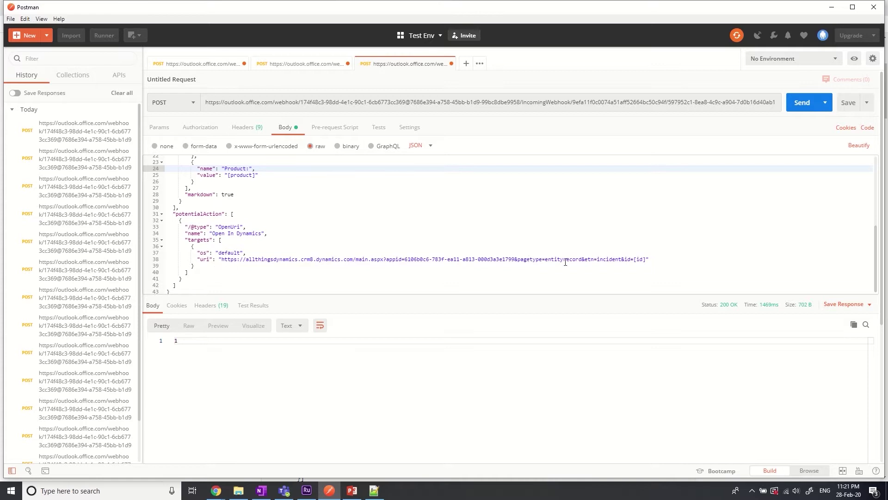
# Inspect the Open In Dynamics target URI, including its incident entity parameter and [id] placeholder
pyautogui.moveTo(221, 259); pyautogui.dragTo(648, 260)
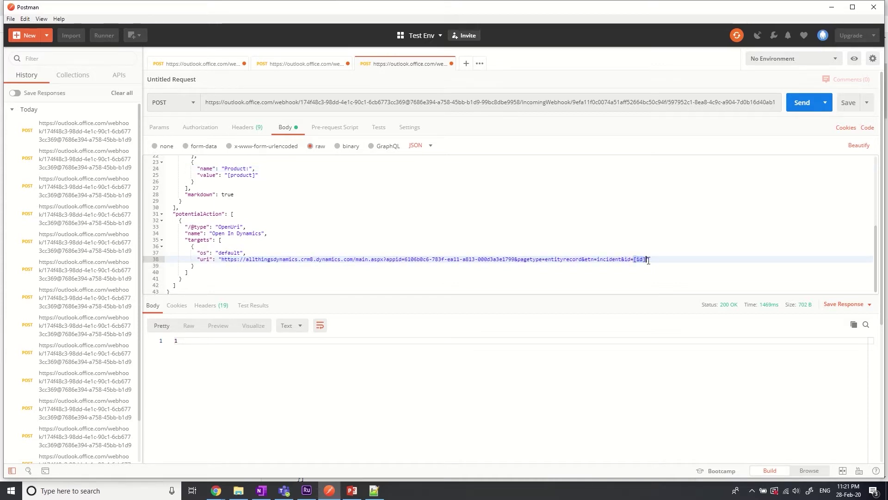
pyautogui.click(582, 266)
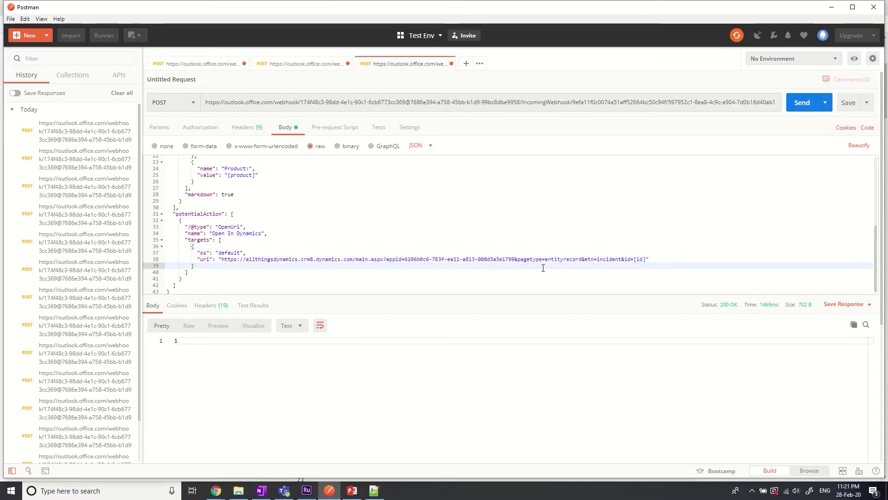
pyautogui.doubleClick(612, 258)
pyautogui.scroll(5, 325, 242)
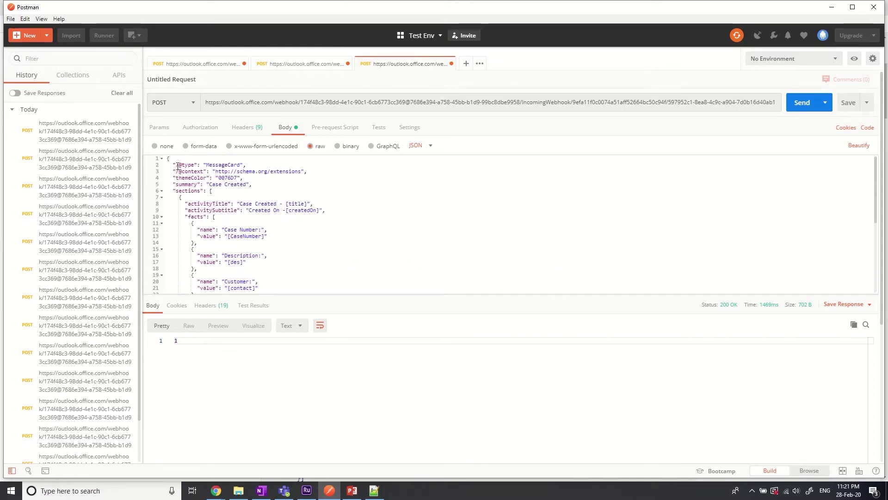
pyautogui.hotkey('alt', 'Tab')
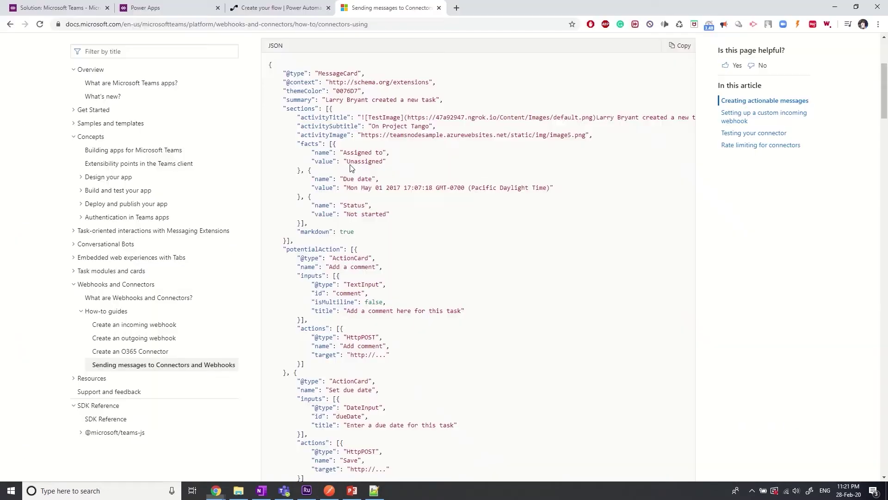
pyautogui.scroll(3, 282, 158)
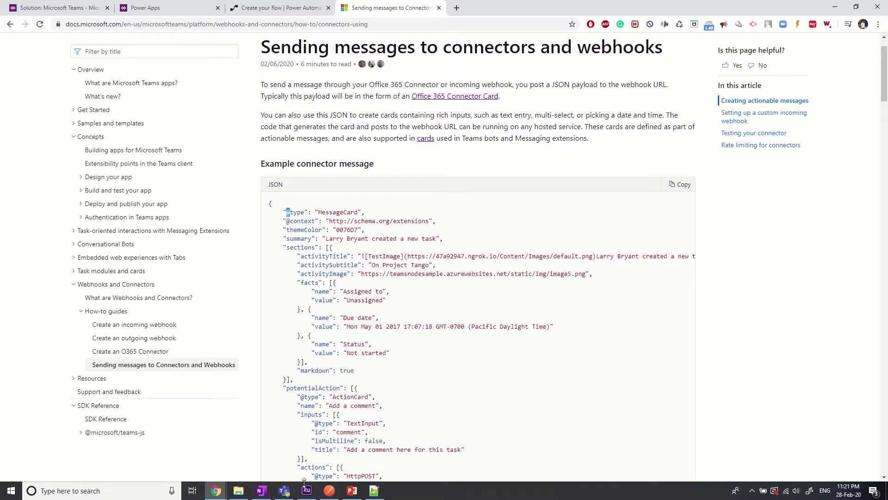
pyautogui.click(329, 490)
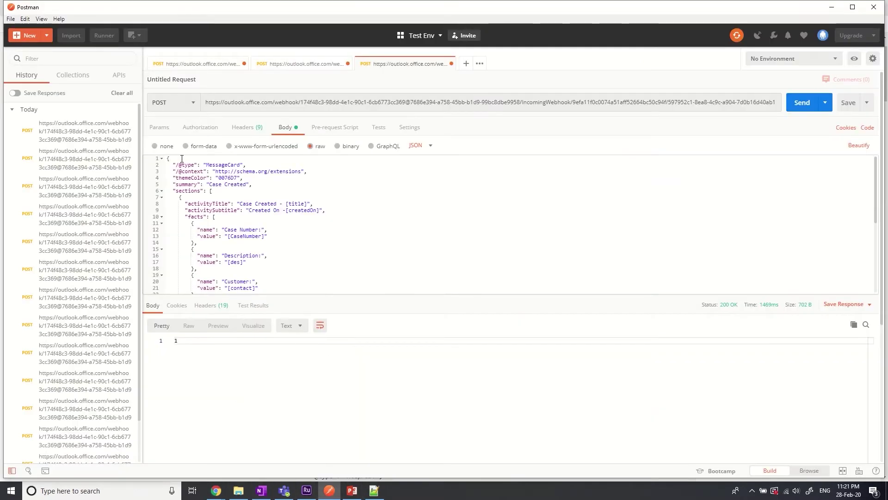
pyautogui.click(180, 163)
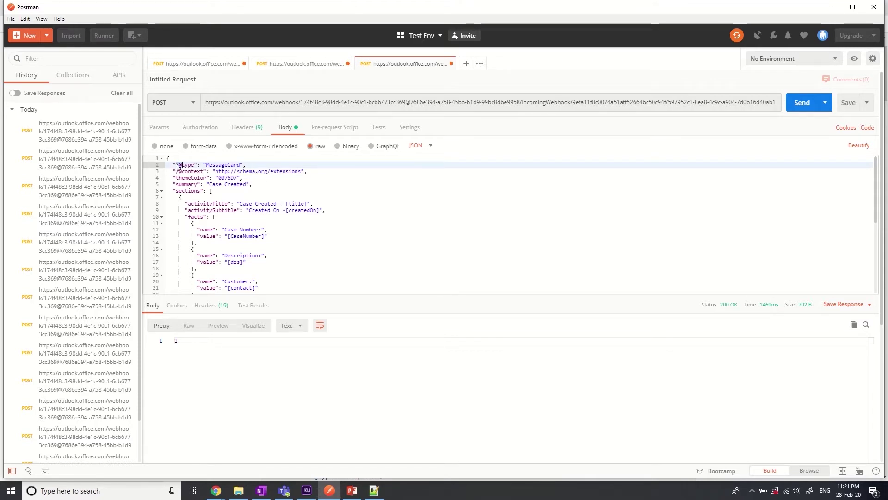
pyautogui.click(401, 268)
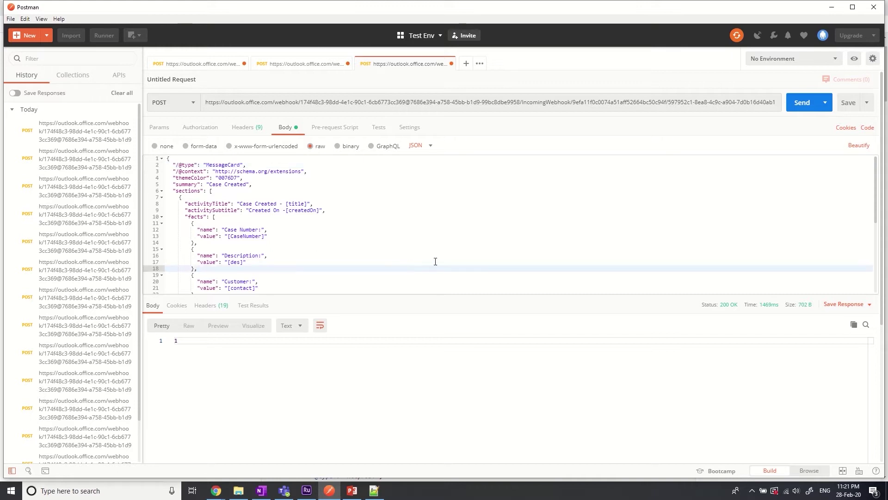
pyautogui.click(179, 164)
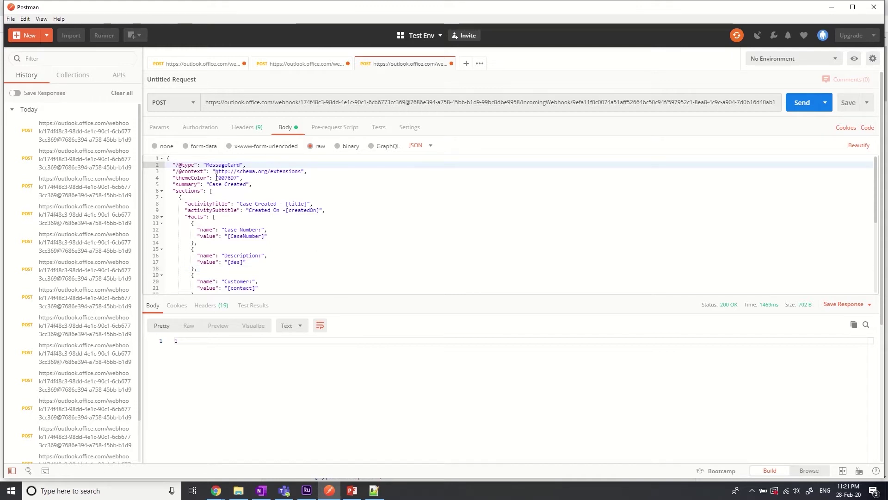
pyautogui.press('BackSpace')
pyautogui.click(179, 171)
pyautogui.press('BackSpace')
pyautogui.scroll(-5, 192, 221)
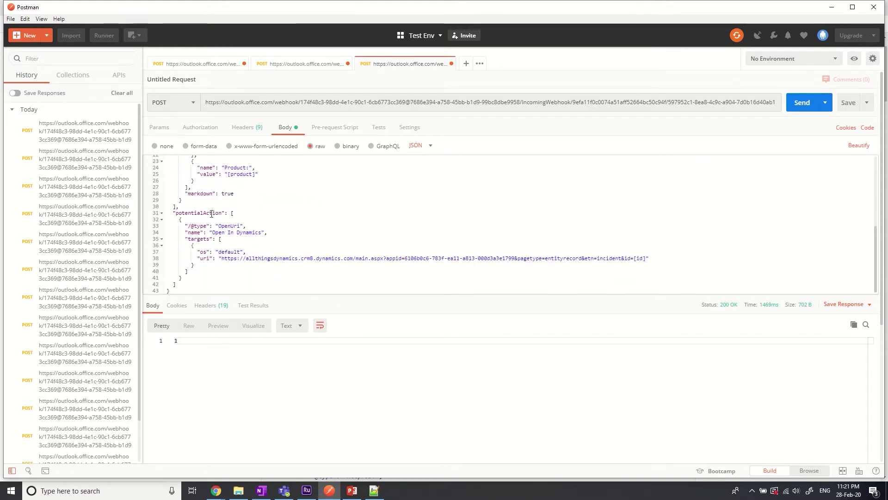
pyautogui.click(190, 226)
pyautogui.press('BackSpace')
pyautogui.click(460, 194)
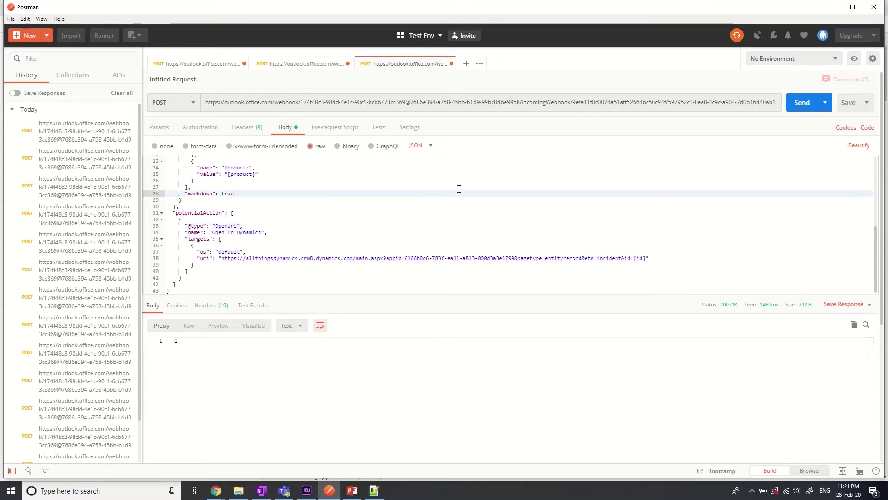
# Send the corrected card to the webhook, check the posted Case Created card in Microsoft Teams, and minimize Teams
pyautogui.click(792, 106)
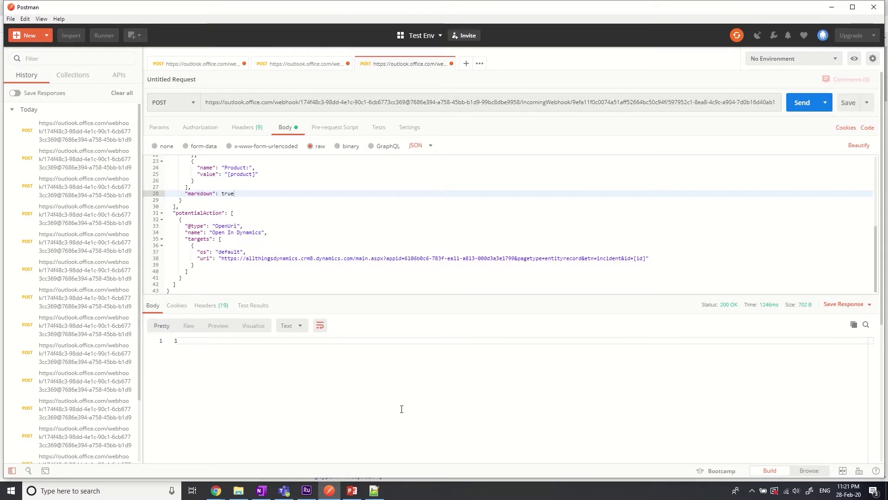
pyautogui.click(282, 492)
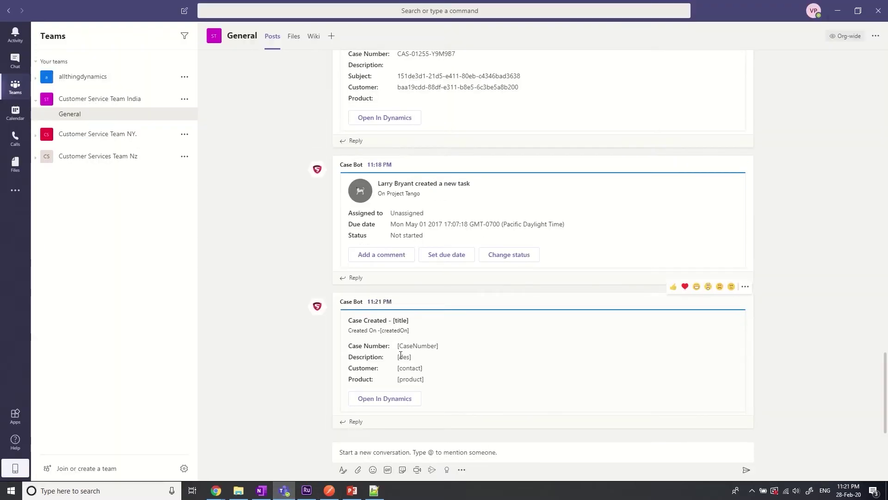
pyautogui.moveTo(353, 322); pyautogui.dragTo(423, 368)
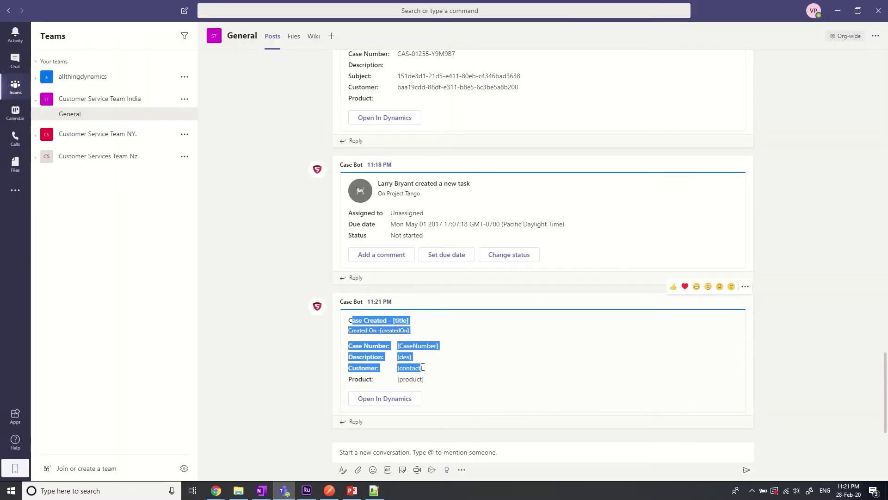
pyautogui.click(462, 364)
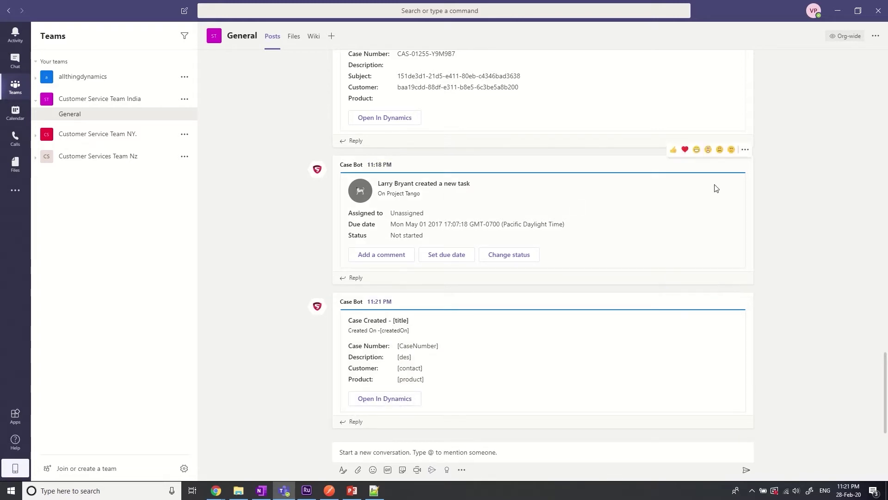
pyautogui.click(837, 10)
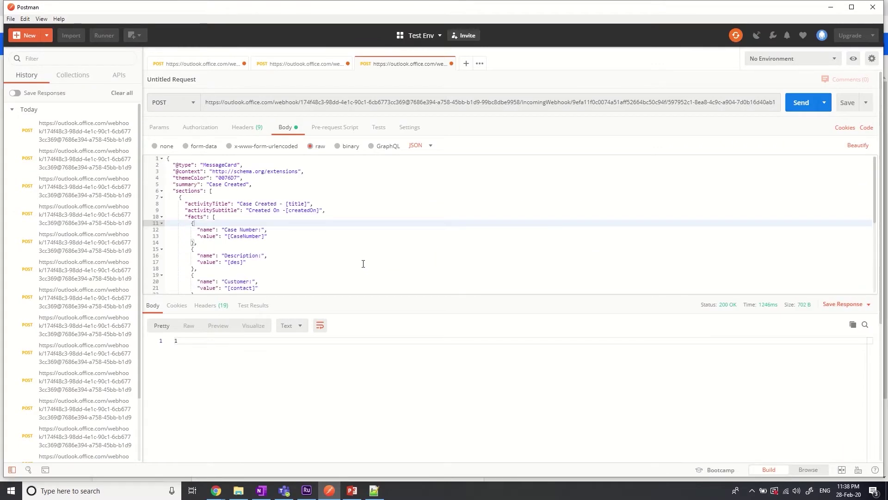
# Copy the entire Case Created message card JSON from the request body
pyautogui.scroll(-3, 363, 264)
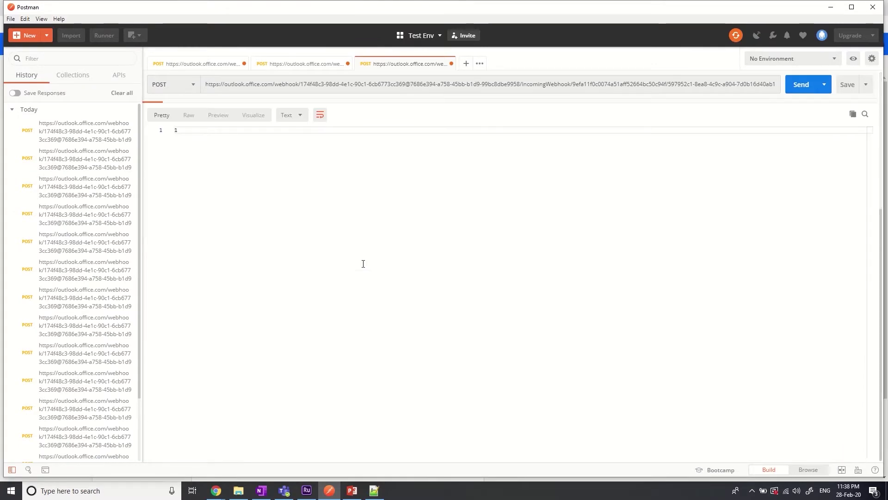
pyautogui.click(358, 214)
pyautogui.hotkey('ctrl', 'a')
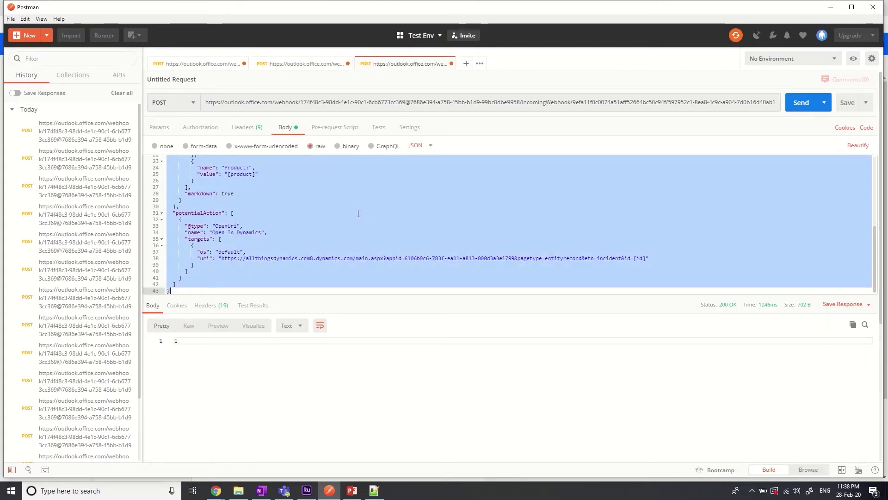
# Switch to the On Case Update flow in Chrome and paste the card JSON as the HTTP action's body
pyautogui.click(216, 491)
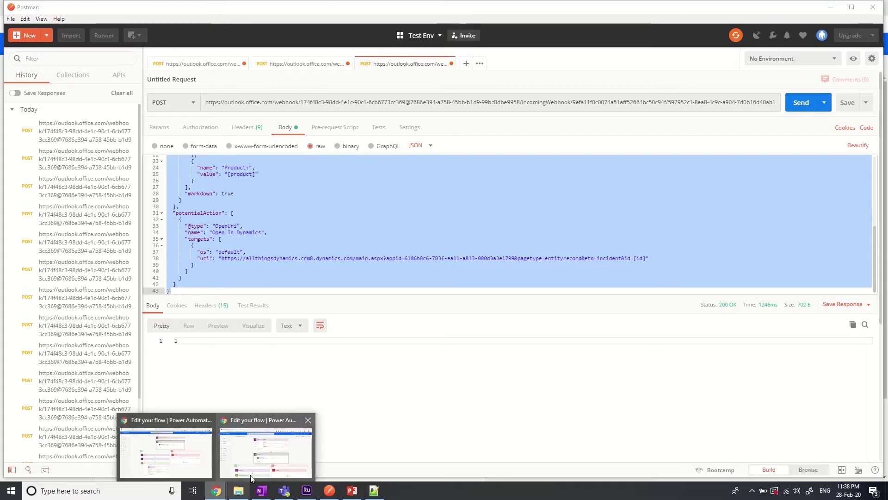
pyautogui.click(244, 454)
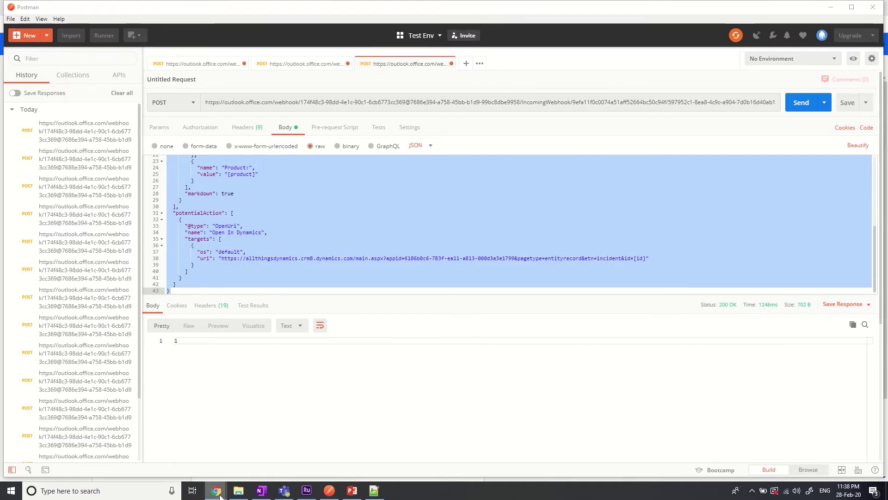
pyautogui.moveTo(218, 492)
pyautogui.click(177, 458)
pyautogui.scroll(-2, 338, 320)
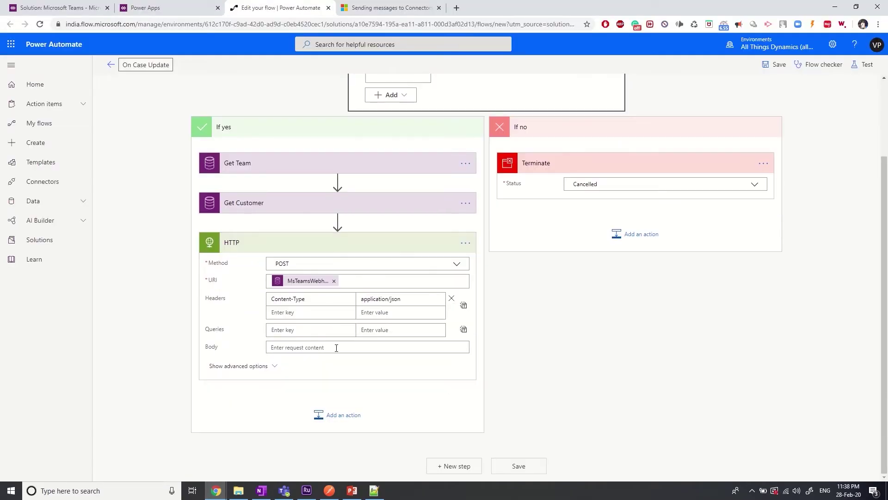
pyautogui.click(354, 346)
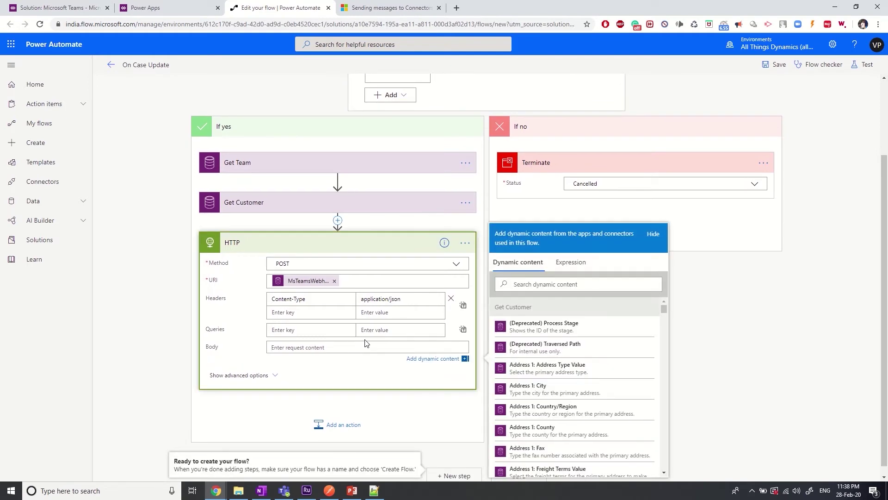
pyautogui.hotkey('ctrl', 'v')
# Replace the [id] placeholder in the Open In Dynamics URI with the Case dynamic value
pyautogui.scroll(-8, 366, 339)
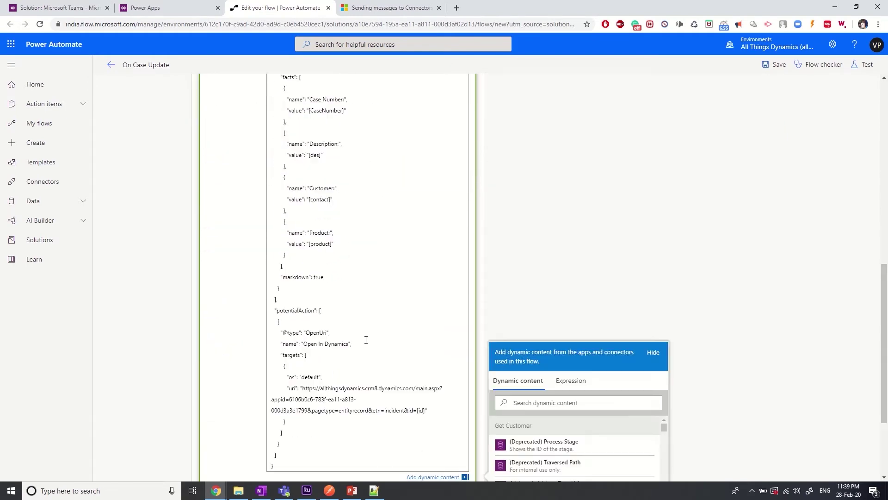
pyautogui.scroll(-2, 366, 340)
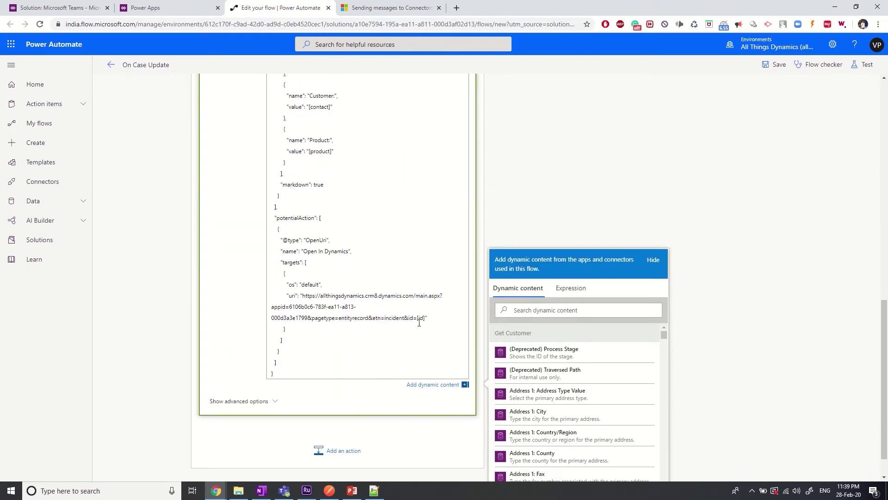
pyautogui.moveTo(417, 318); pyautogui.dragTo(425, 320)
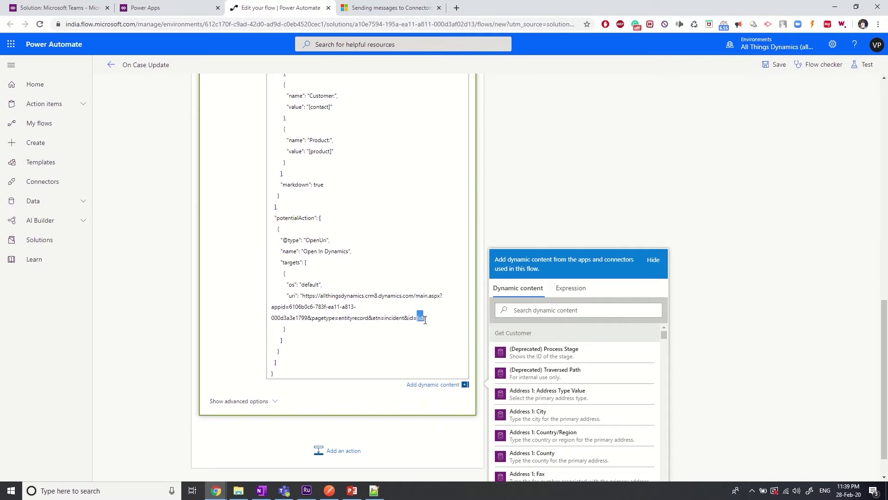
pyautogui.click(529, 315)
pyautogui.write('case')
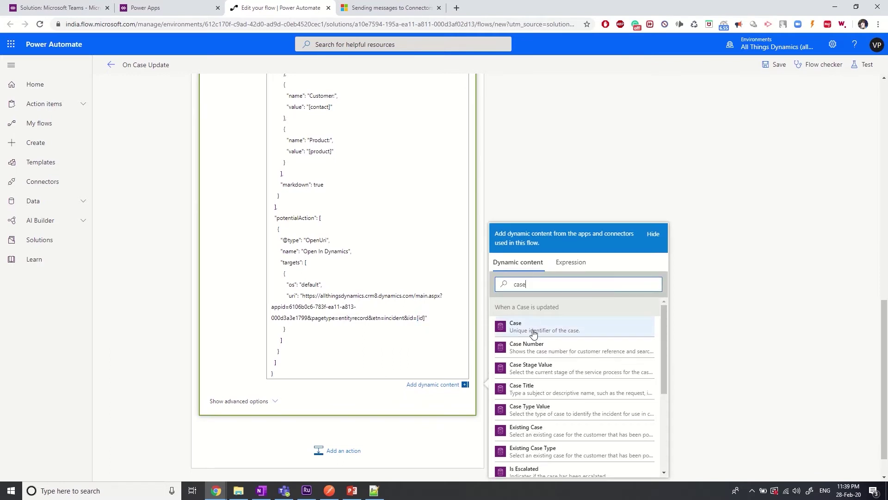
pyautogui.click(532, 330)
# Replace the [product] placeholder in the Product fact with the Product dynamic value
pyautogui.scroll(3, 319, 292)
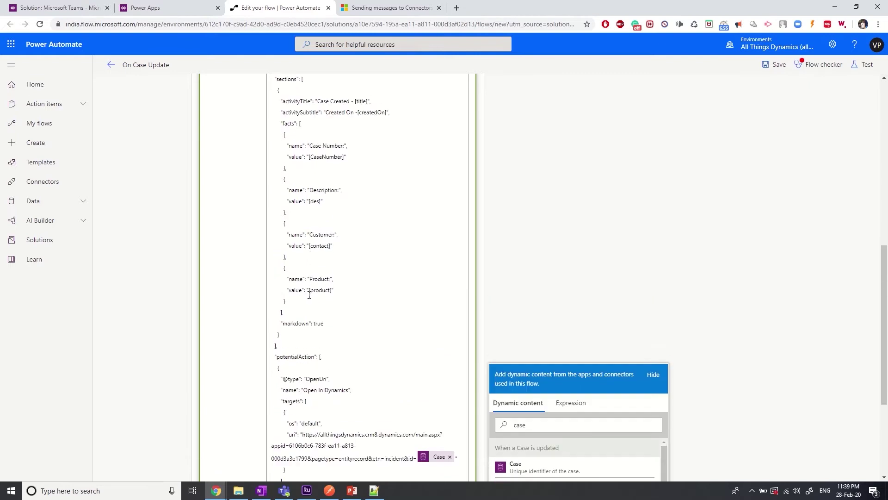
pyautogui.moveTo(309, 290); pyautogui.dragTo(331, 290)
pyautogui.doubleClick(504, 424)
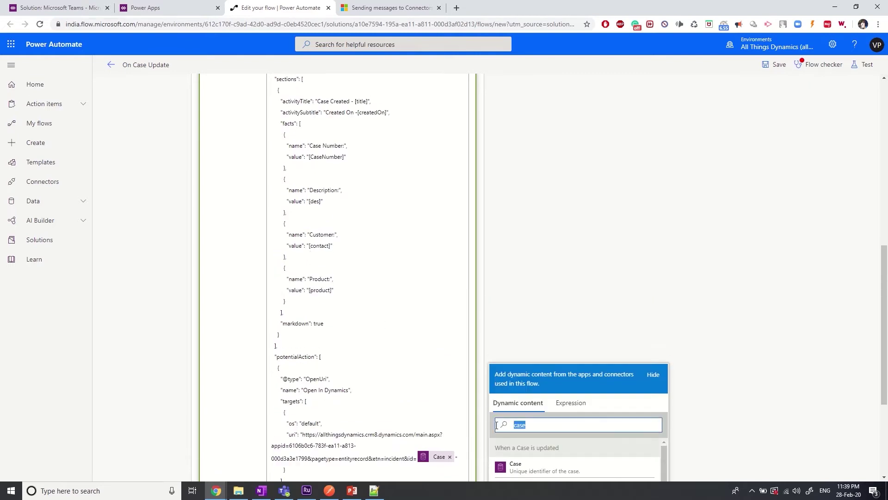
pyautogui.write('Prod')
pyautogui.click(519, 325)
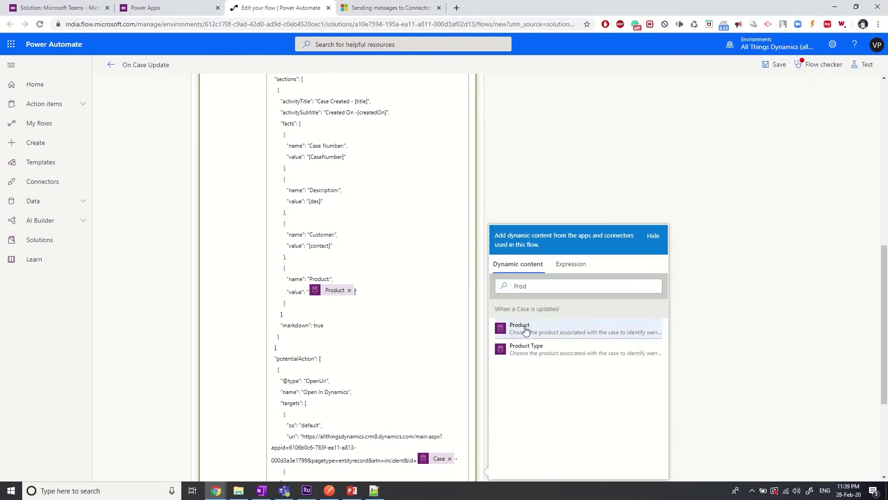
# Replace the [contact] placeholder in the Customer fact with the First Name dynamic value from Get Customer
pyautogui.moveTo(308, 246); pyautogui.dragTo(332, 246)
pyautogui.moveTo(528, 286); pyautogui.dragTo(497, 289)
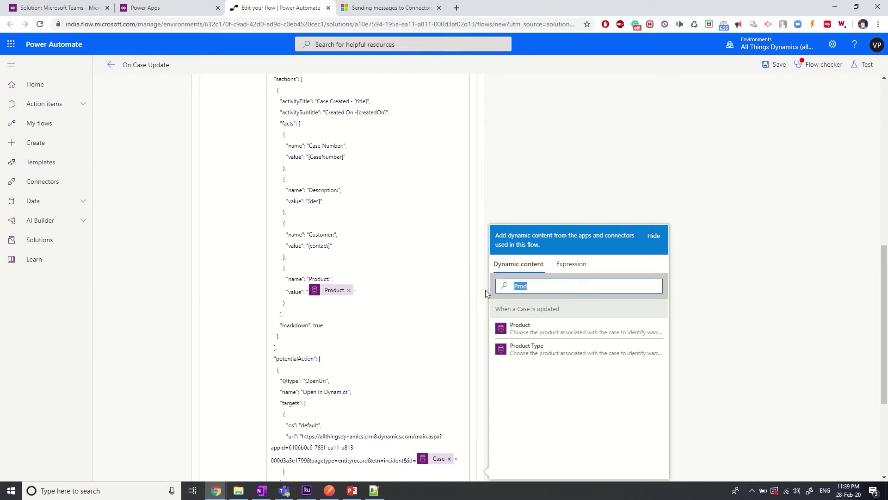
pyautogui.write('contact')
pyautogui.scroll(3, 588, 377)
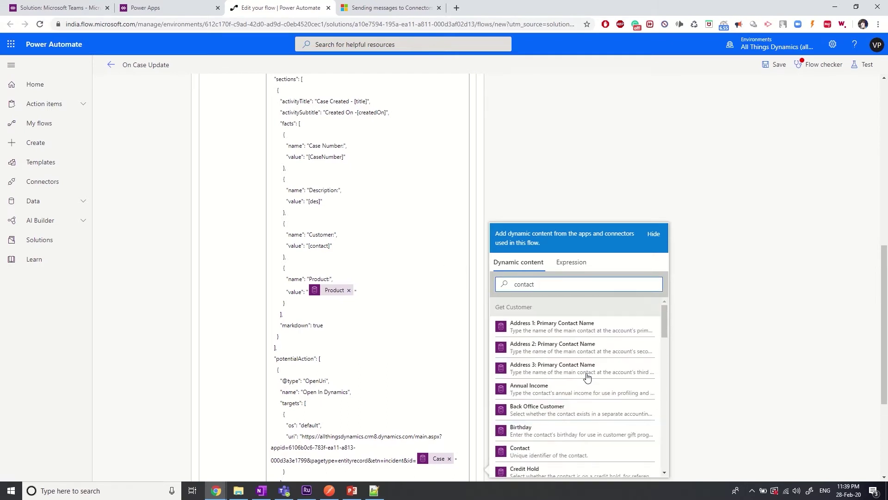
pyautogui.moveTo(547, 286); pyautogui.dragTo(499, 285)
pyautogui.click(518, 160)
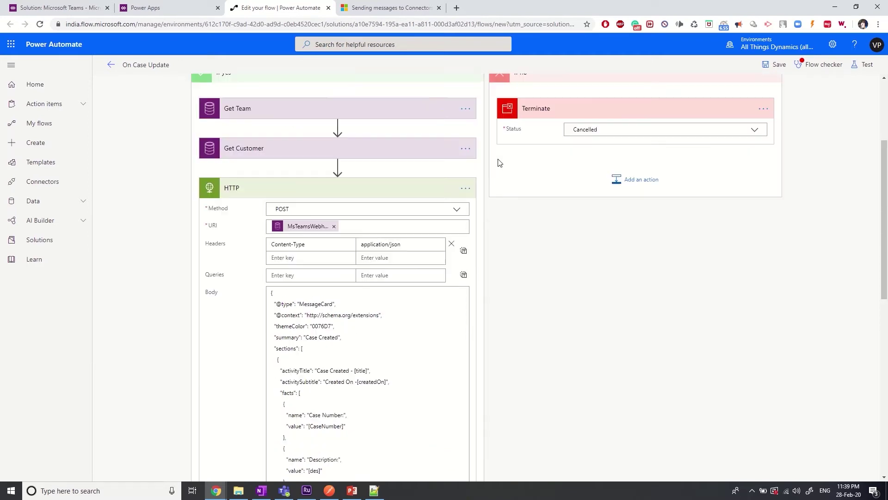
pyautogui.scroll(3, 232, 209)
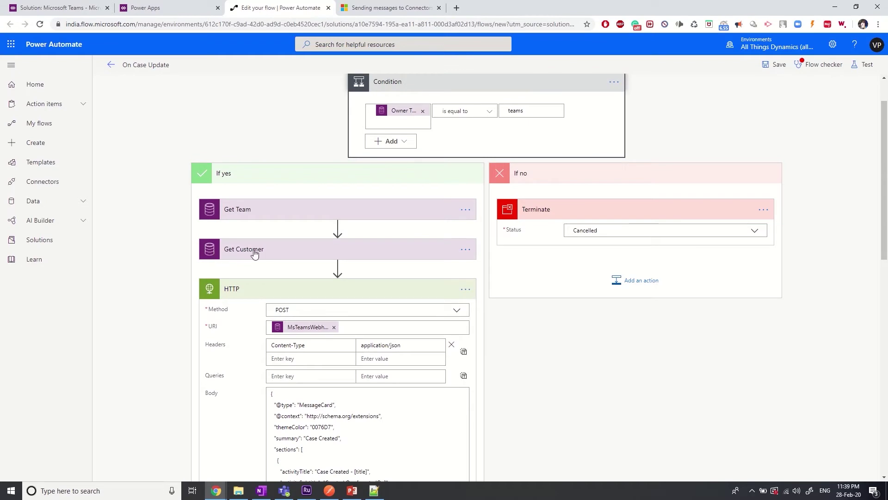
pyautogui.scroll(-8, 713, 264)
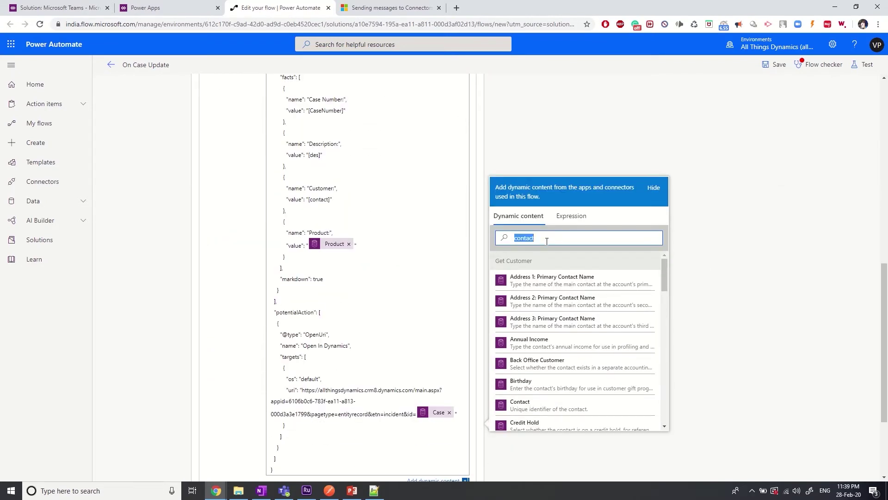
pyautogui.write('Fir')
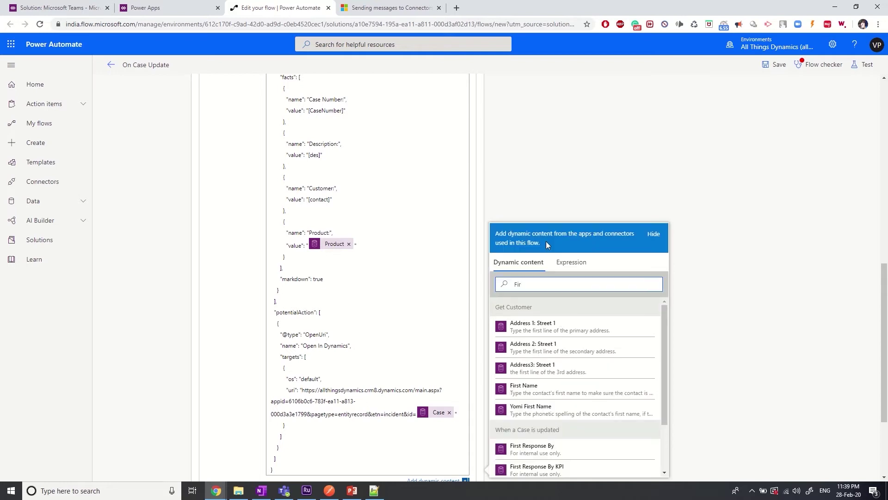
pyautogui.click(530, 391)
pyautogui.scroll(6, 362, 157)
pyautogui.scroll(-2, 346, 284)
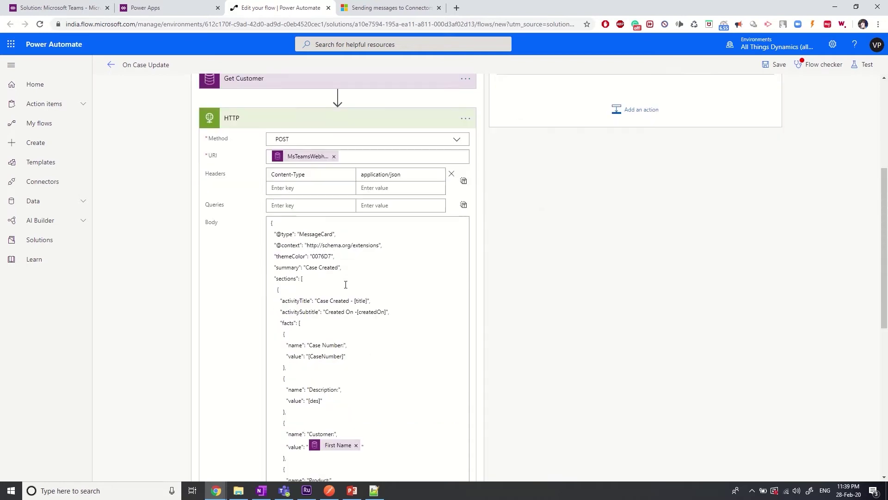
pyautogui.scroll(-2, 346, 284)
pyautogui.doubleClick(315, 317)
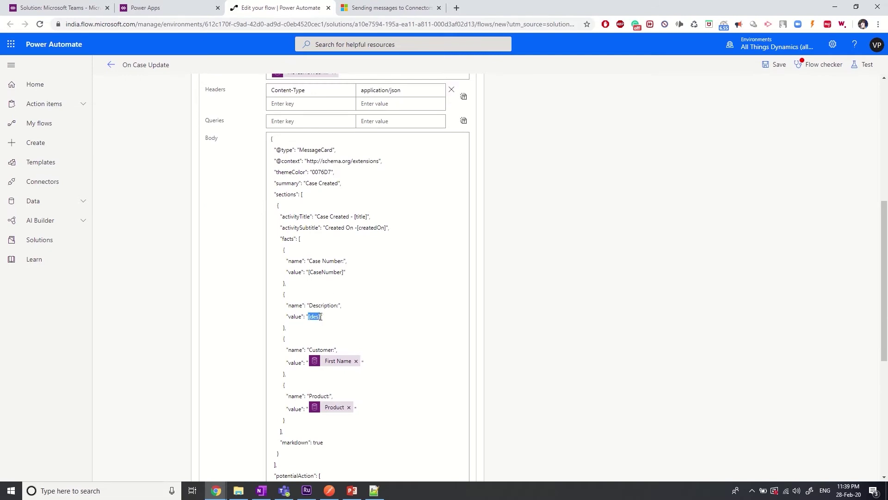
pyautogui.click(322, 317)
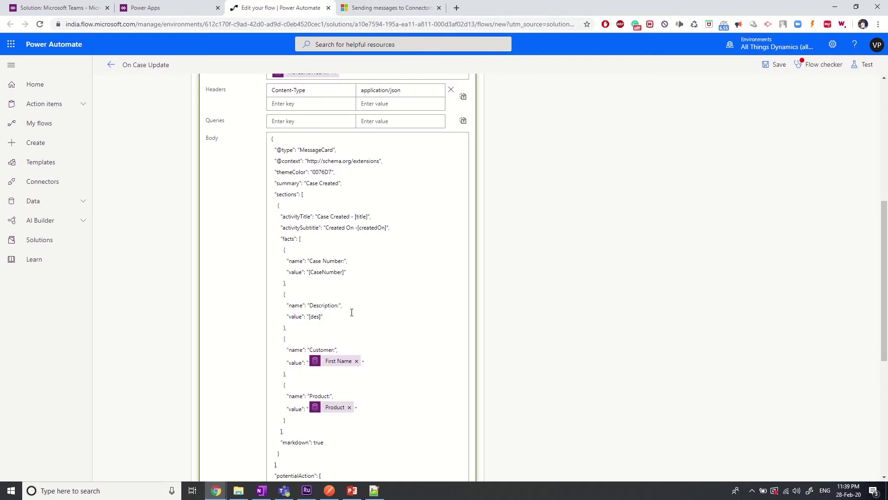
pyautogui.scroll(-7, 350, 316)
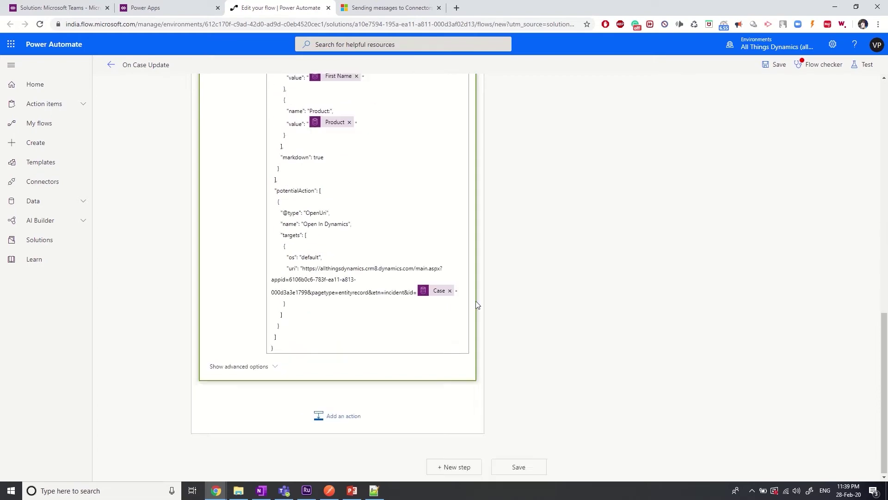
pyautogui.scroll(7, 370, 301)
pyautogui.scroll(-1, 409, 280)
pyautogui.scroll(-5, 298, 346)
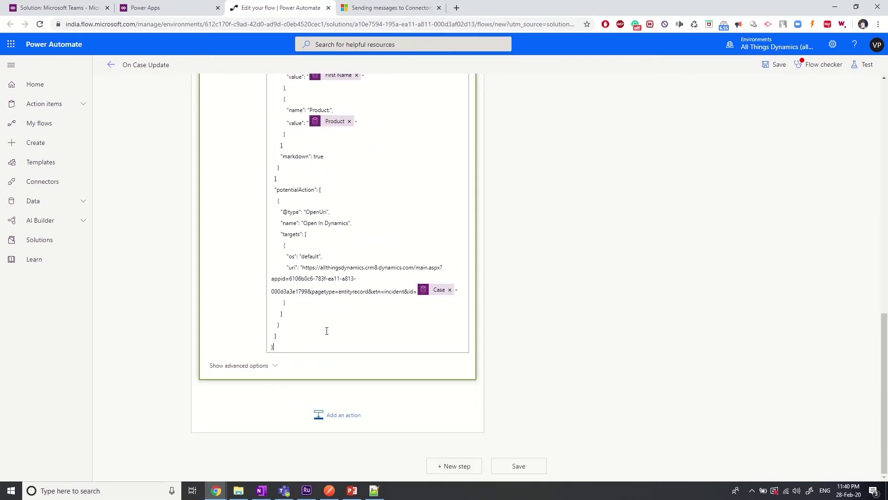
pyautogui.scroll(7, 326, 331)
pyautogui.scroll(-3, 324, 285)
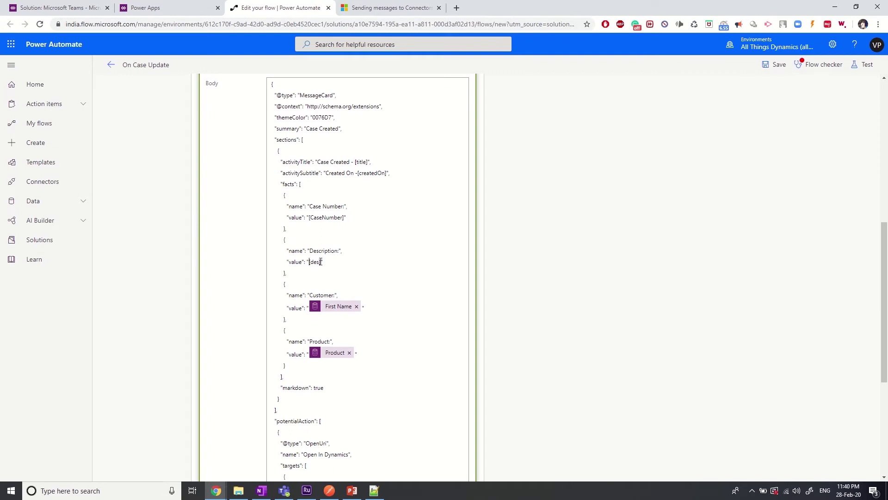
pyautogui.scroll(3, 321, 262)
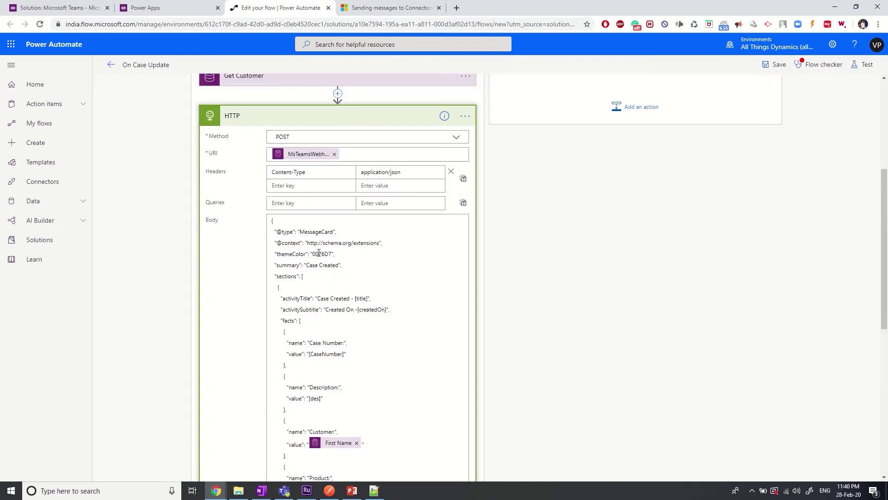
pyautogui.doubleClick(280, 234)
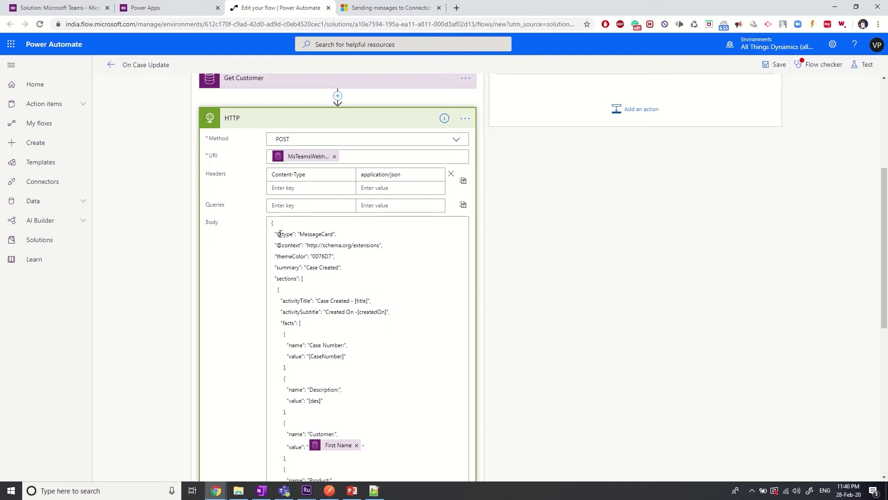
pyautogui.write('/')
pyautogui.click(820, 65)
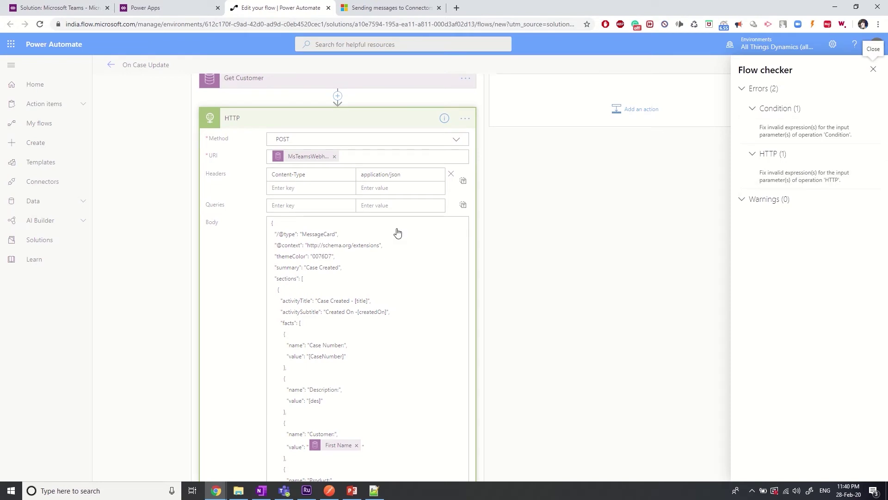
pyautogui.click(878, 70)
# Undo the slash edit and remove the stray text after the JSON's closing brace in the HTTP body
pyautogui.scroll(-8, 473, 263)
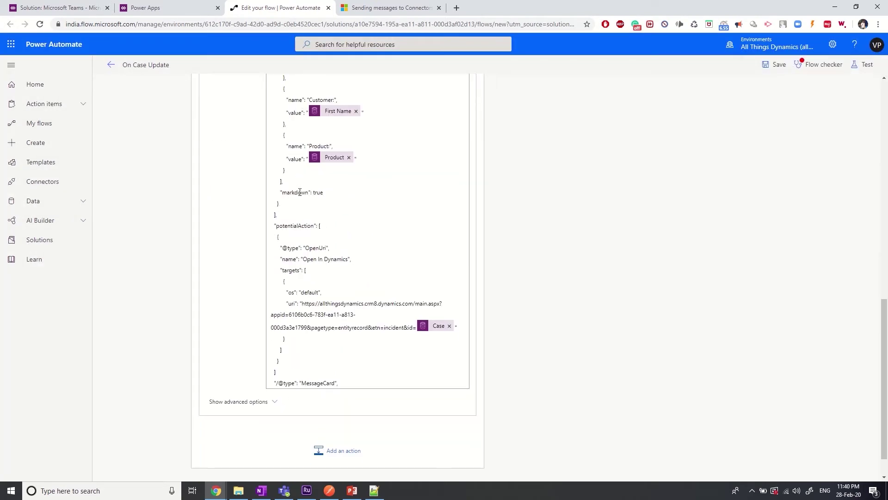
pyautogui.click(347, 350)
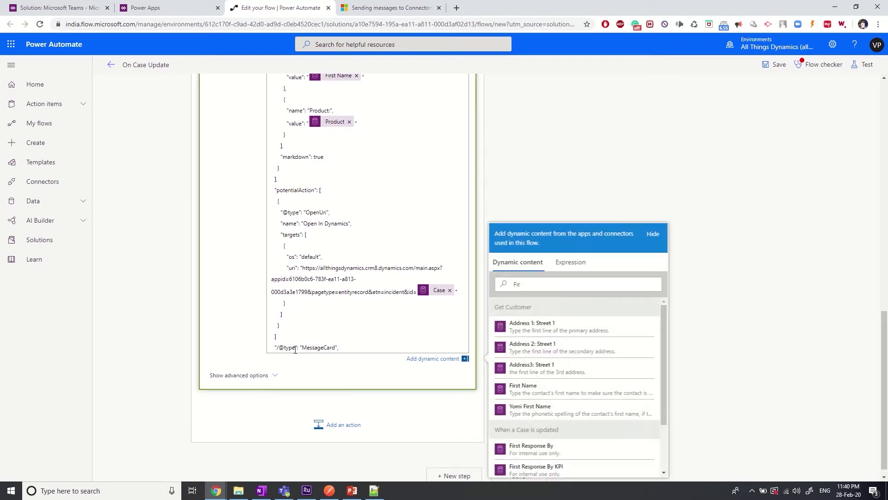
pyautogui.hotkey('ctrl', 'z')
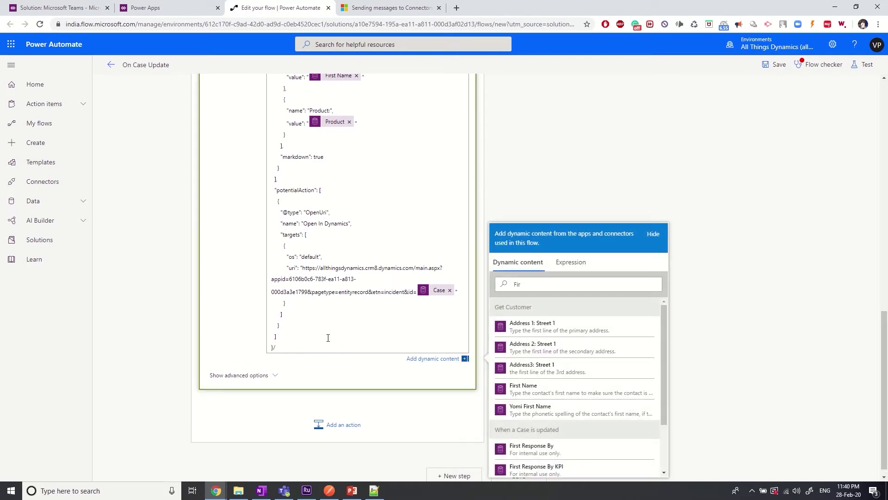
pyautogui.scroll(10, 468, 269)
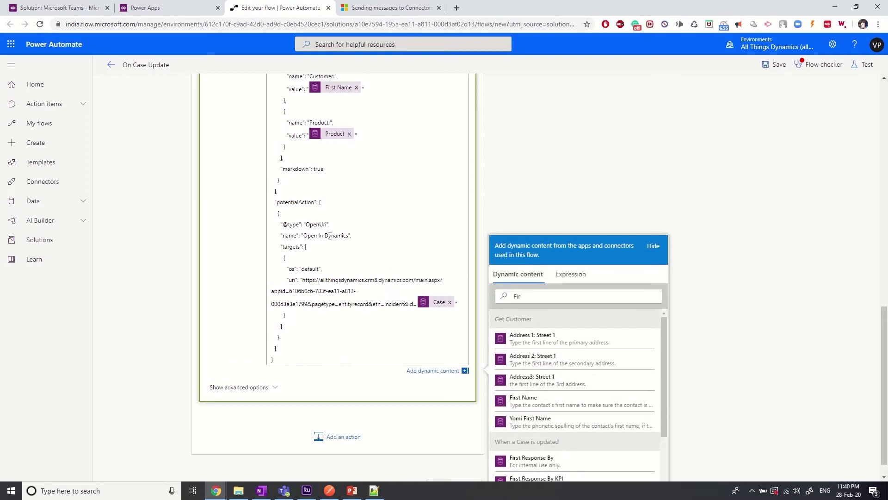
pyautogui.scroll(-5, 303, 237)
pyautogui.scroll(-5, 302, 237)
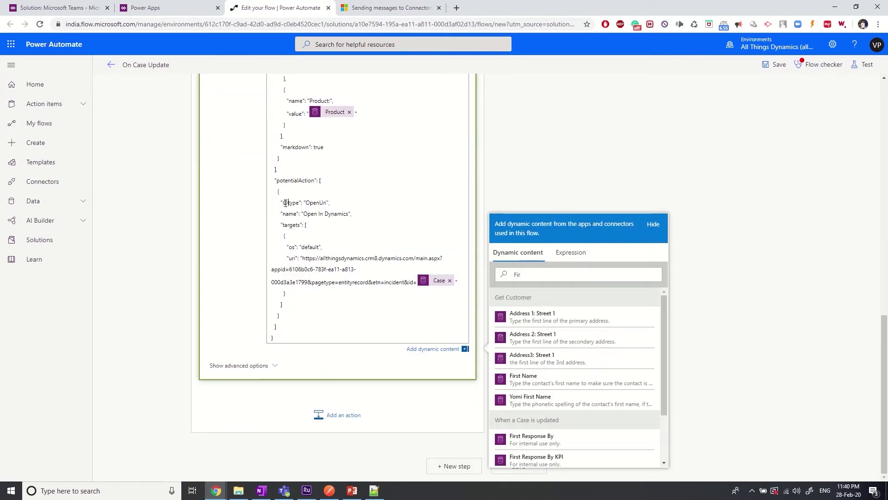
pyautogui.doubleClick(285, 202)
pyautogui.click(574, 253)
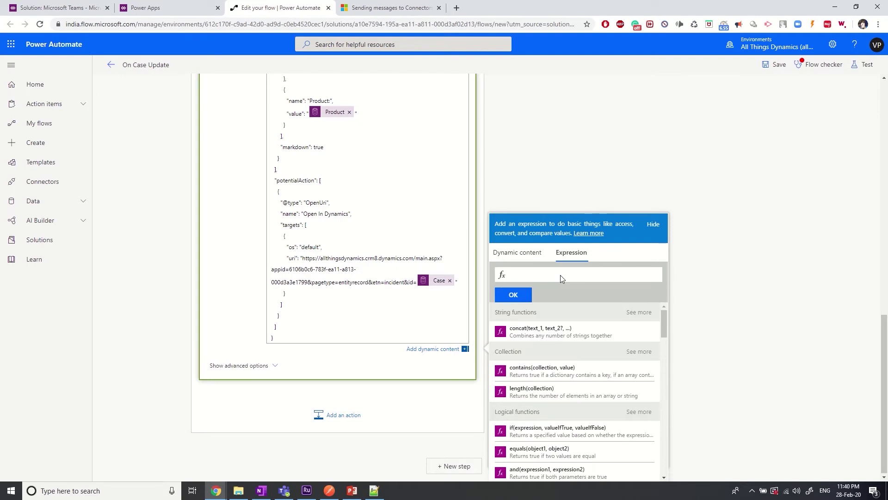
pyautogui.write('str')
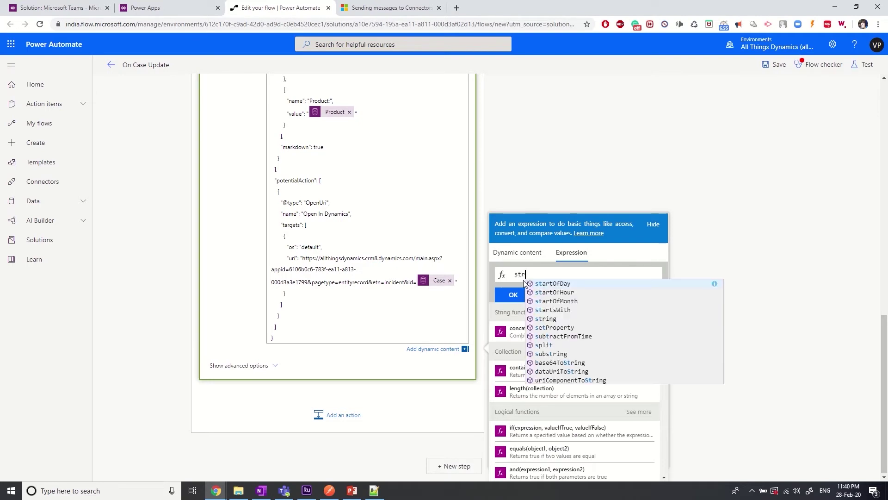
pyautogui.write("ing('")
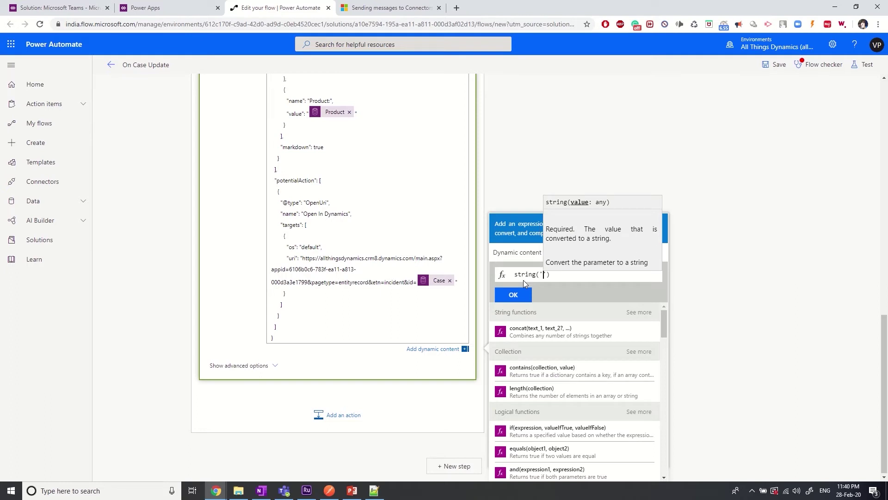
pyautogui.write('@')
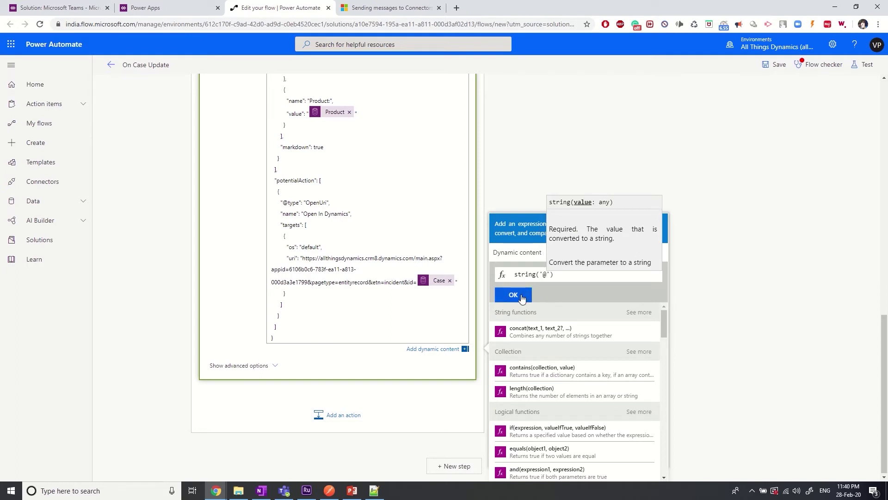
pyautogui.click(513, 295)
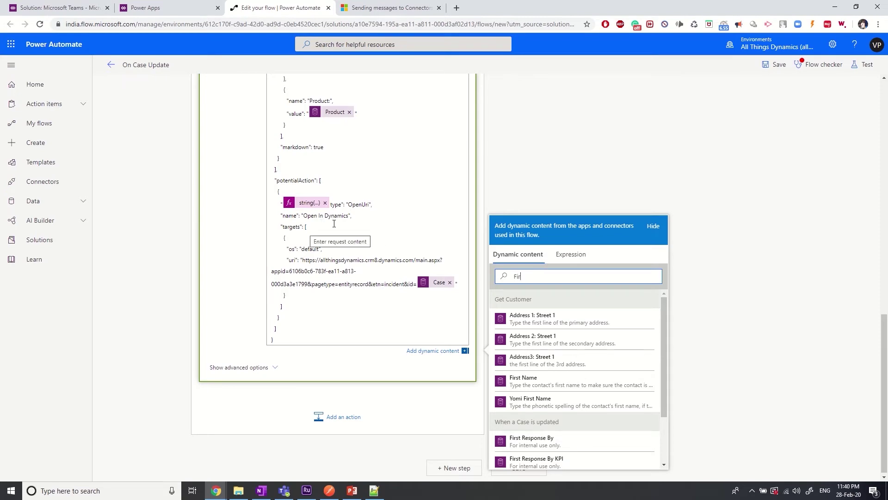
pyautogui.scroll(4, 350, 243)
pyautogui.scroll(1, 356, 240)
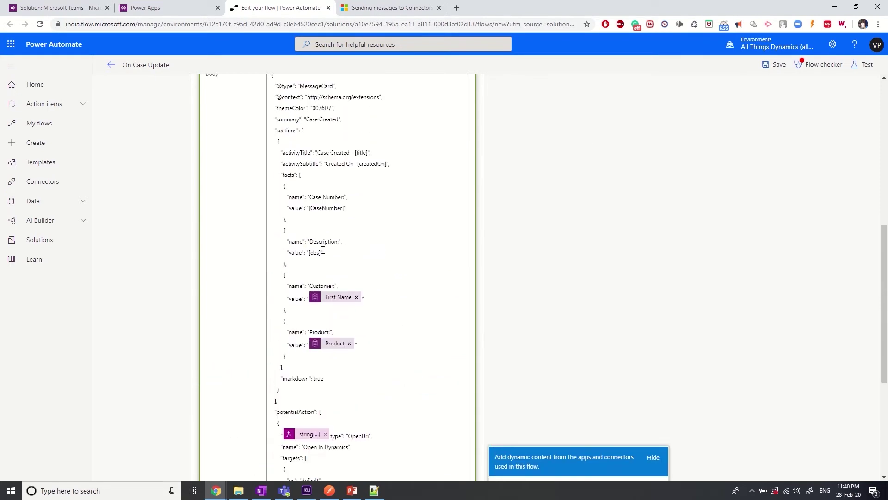
pyautogui.scroll(4, 317, 248)
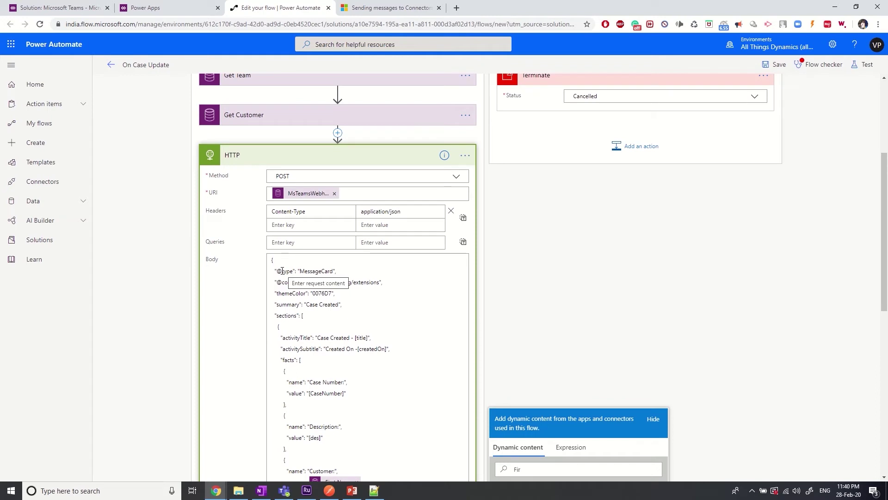
pyautogui.moveTo(281, 271); pyautogui.dragTo(277, 270)
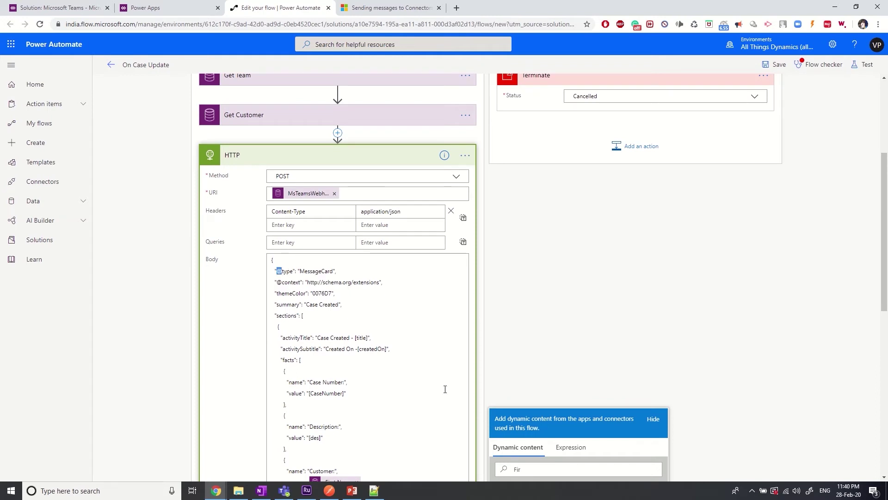
pyautogui.click(571, 447)
pyautogui.write('string')
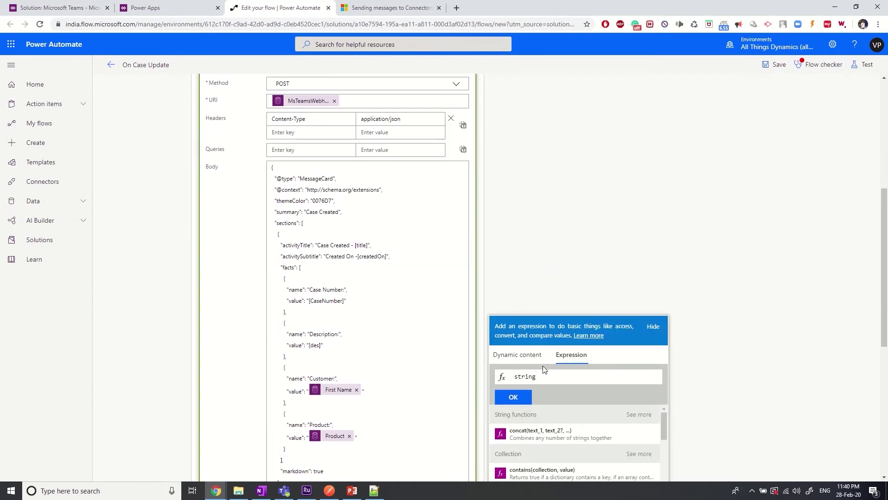
pyautogui.write("('@')")
pyautogui.click(513, 397)
pyautogui.press('Return')
pyautogui.click(512, 397)
pyautogui.click(571, 262)
pyautogui.write('string')
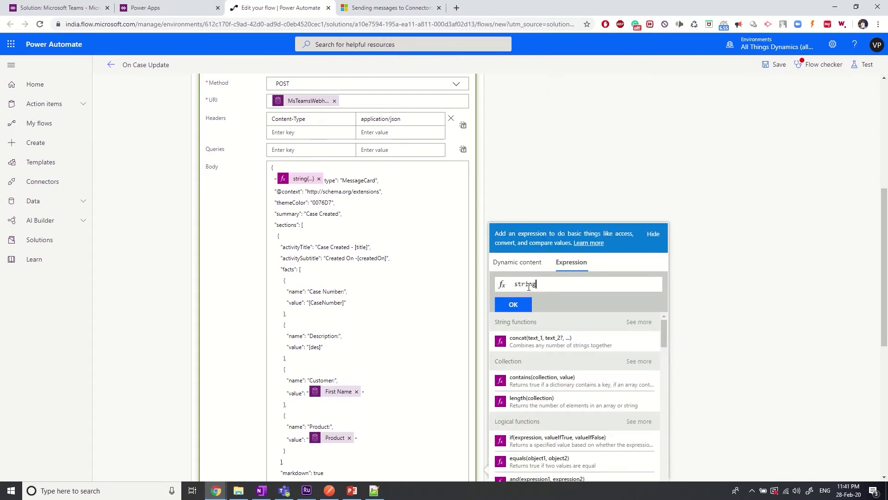
pyautogui.write("('@')")
pyautogui.click(513, 305)
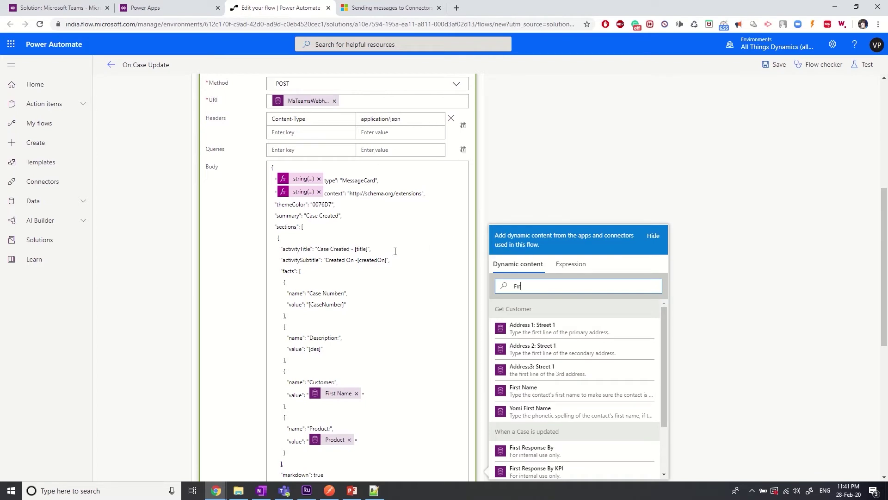
# Replace the [title] placeholder in the activityTitle with the Case Title dynamic value
pyautogui.click(356, 248)
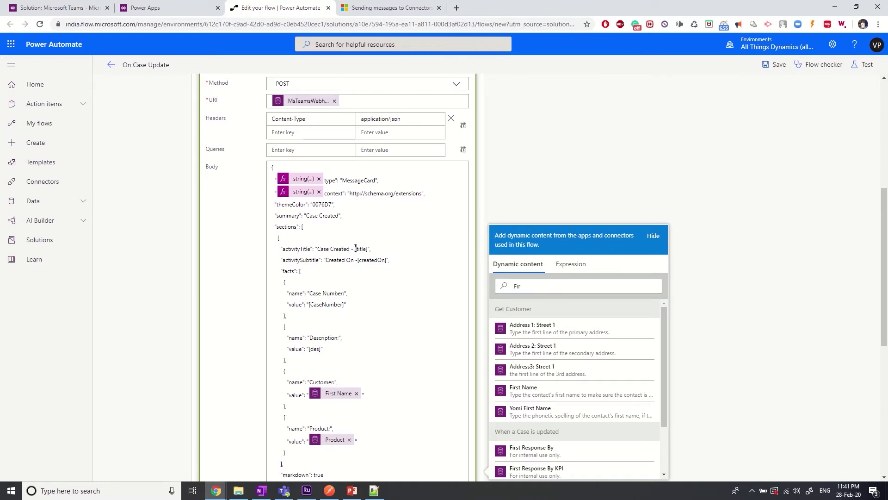
pyautogui.doubleClick(355, 248)
pyautogui.hotkey('ctrl', 'c')
pyautogui.click(525, 282)
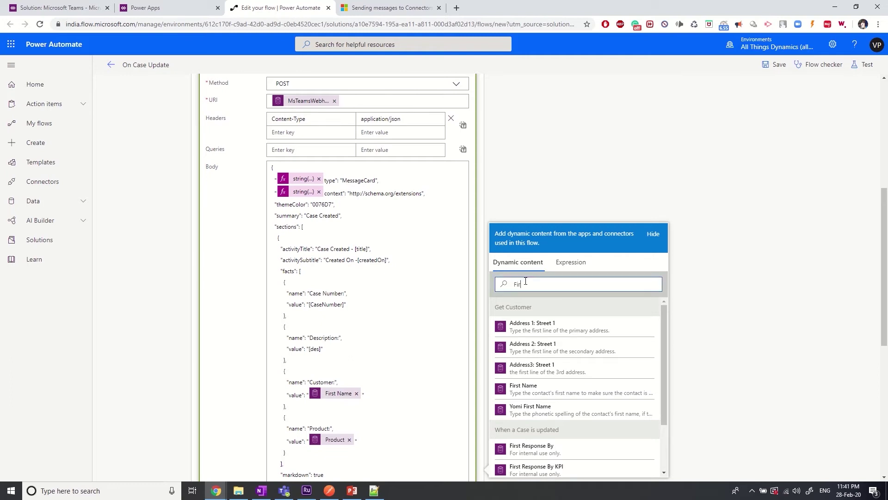
pyautogui.moveTo(526, 283); pyautogui.dragTo(508, 277)
pyautogui.hotkey('ctrl', 'v')
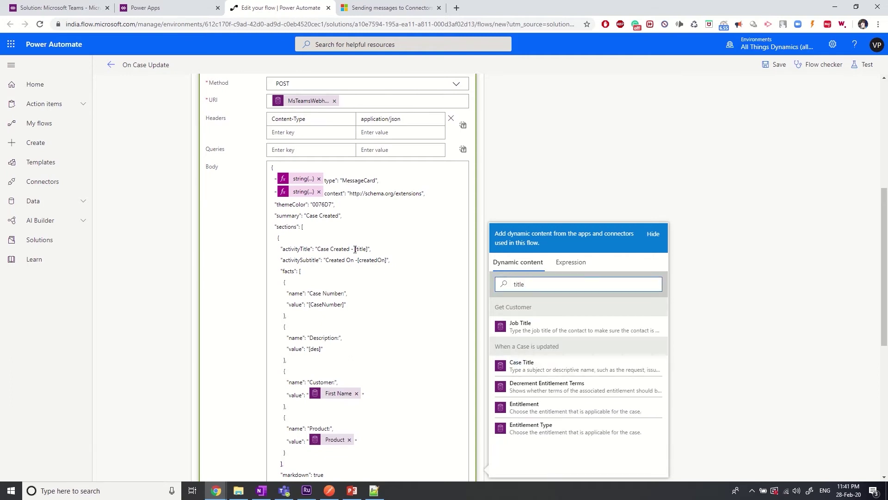
pyautogui.doubleClick(356, 249)
pyautogui.click(522, 366)
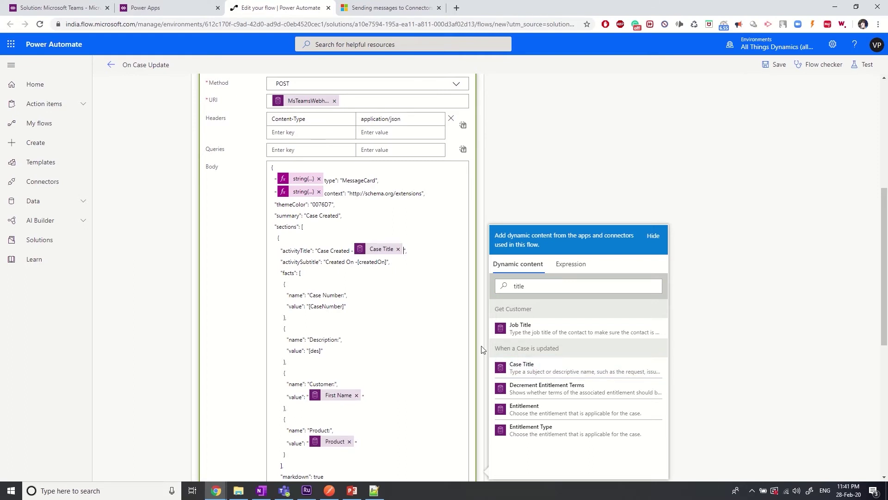
# Replace the [createdOn] placeholder in the activitySubtitle with the updated case's Created On dynamic value
pyautogui.doubleClick(545, 289)
pyautogui.write('created')
pyautogui.doubleClick(372, 262)
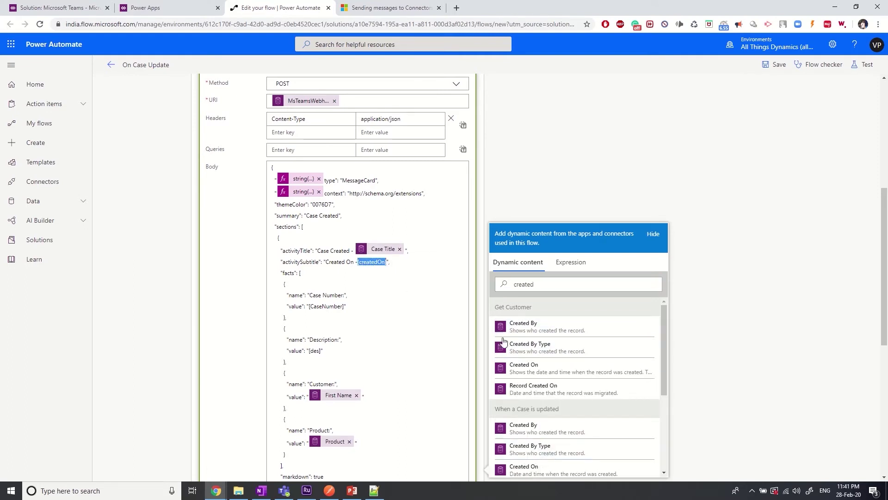
pyautogui.click(523, 468)
# Replace the [CaseNumber] placeholder in the Case Number fact with the Case Number dynamic value
pyautogui.doubleClick(524, 284)
pyautogui.hotkey('ctrl', 'v')
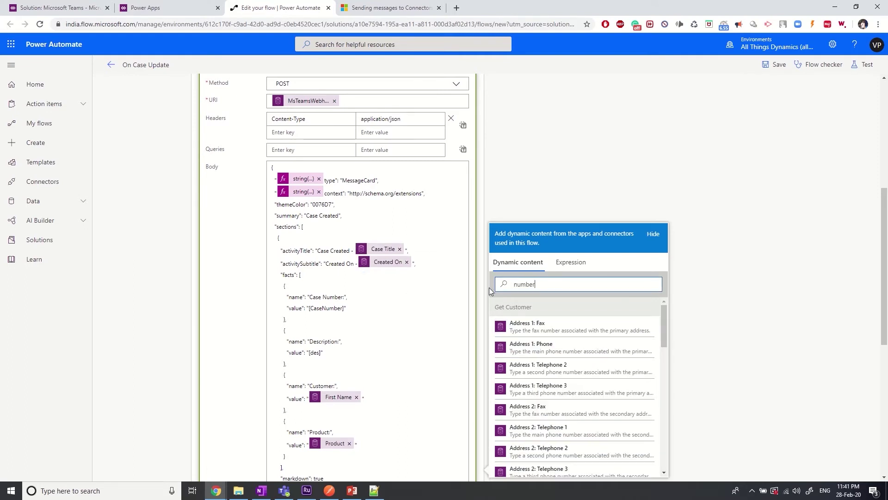
pyautogui.click(514, 287)
pyautogui.write('cas')
pyautogui.moveTo(309, 309); pyautogui.dragTo(347, 309)
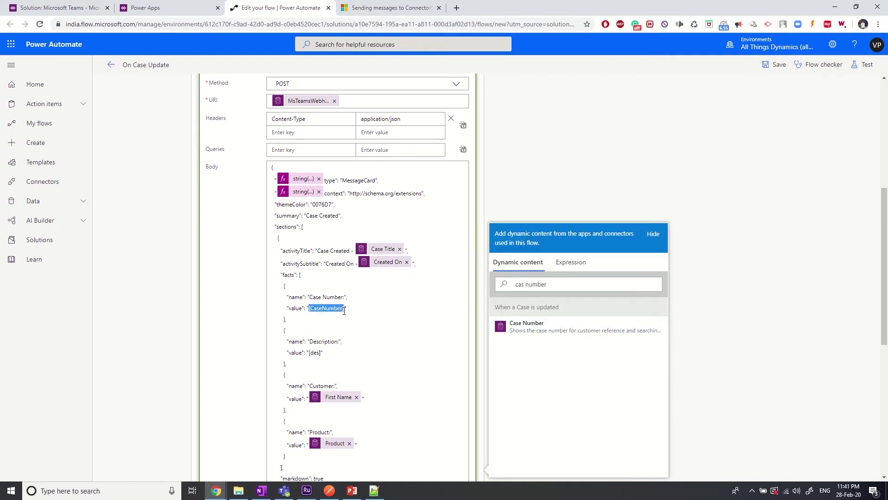
pyautogui.click(526, 326)
# Replace the [des] placeholder in the Description fact with the updated case's Description dynamic value
pyautogui.tripleClick(532, 284)
pyautogui.write('desc')
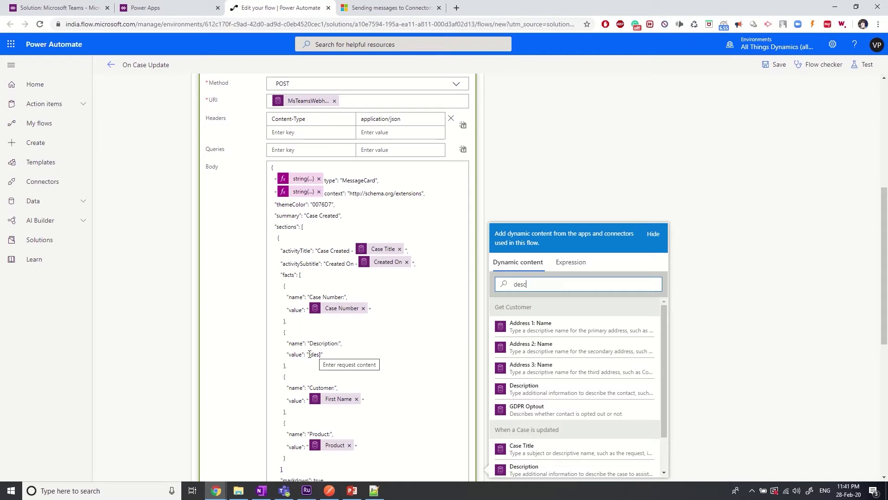
pyautogui.moveTo(309, 355); pyautogui.dragTo(320, 355)
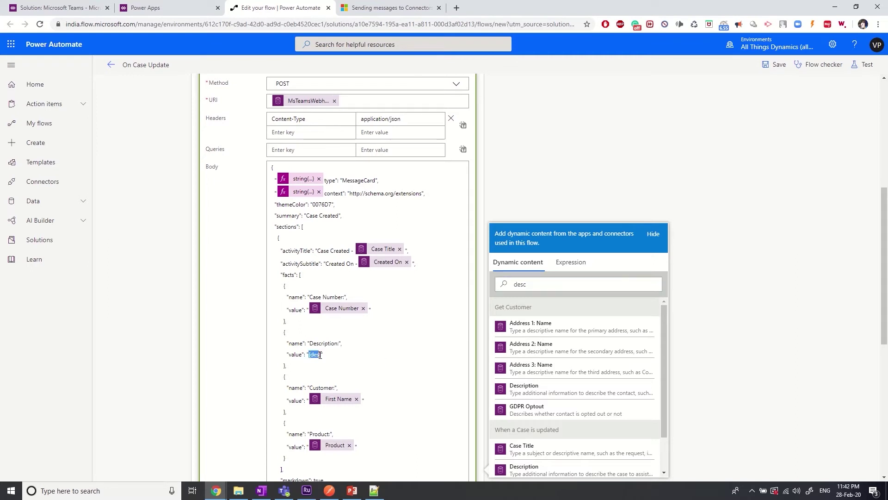
pyautogui.click(525, 469)
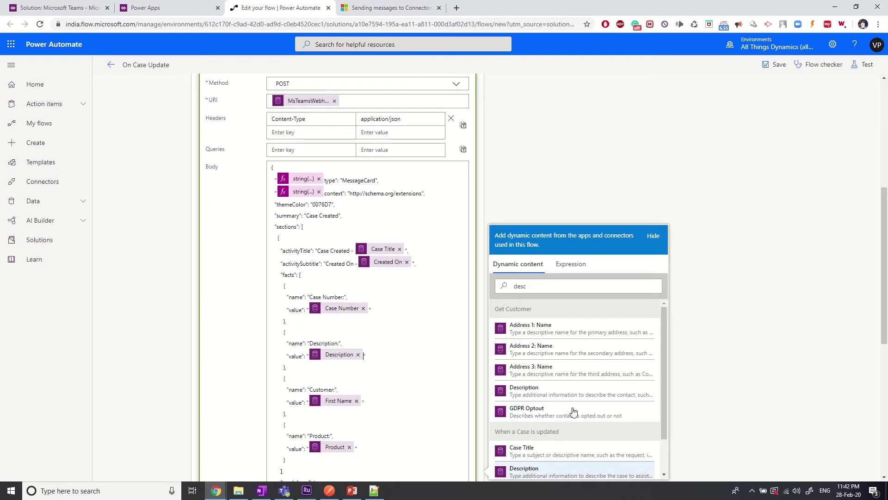
pyautogui.click(806, 198)
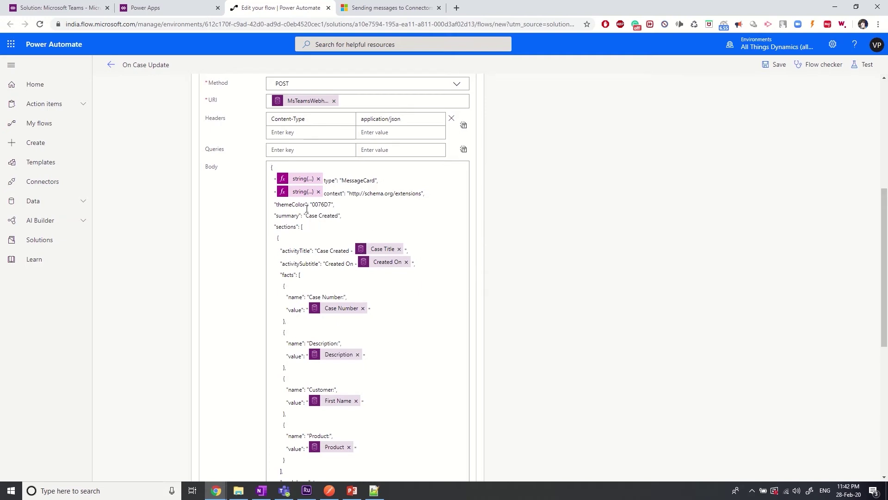
# Review the finished message card body, check the flow for errors and warnings with Flow checker, and save the flow
pyautogui.scroll(-3, 307, 209)
pyautogui.scroll(-2, 309, 212)
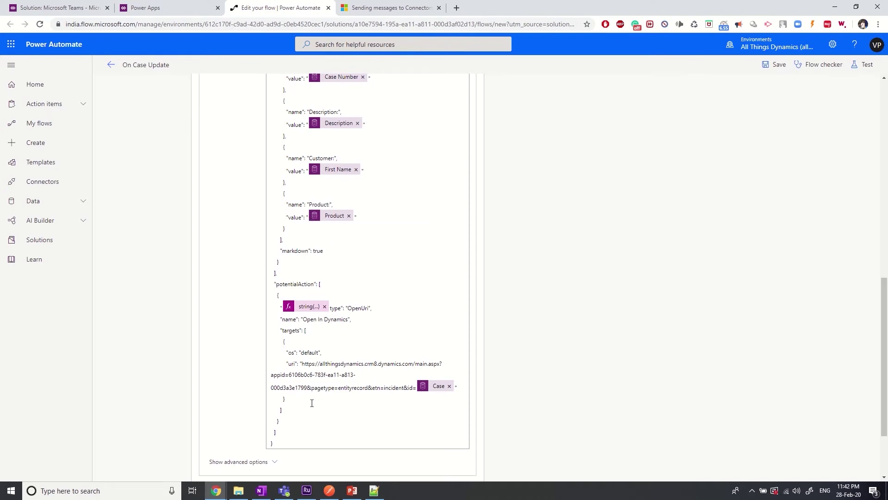
pyautogui.scroll(12, 312, 403)
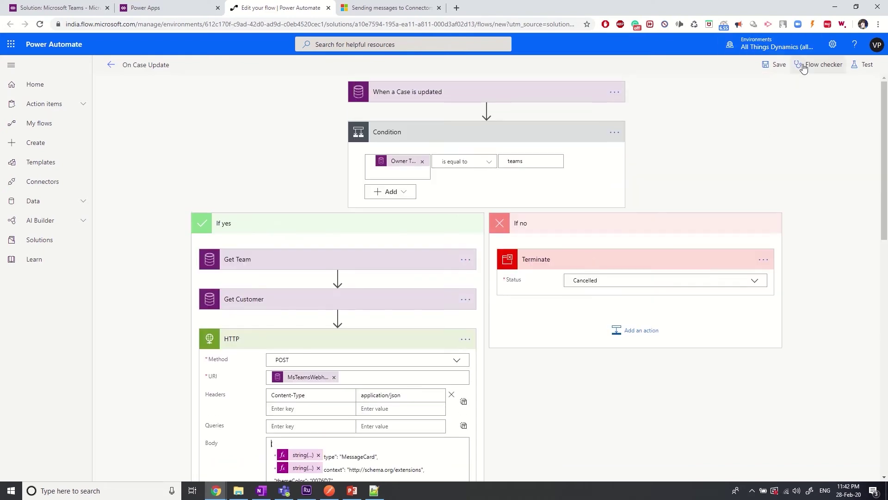
pyautogui.click(805, 68)
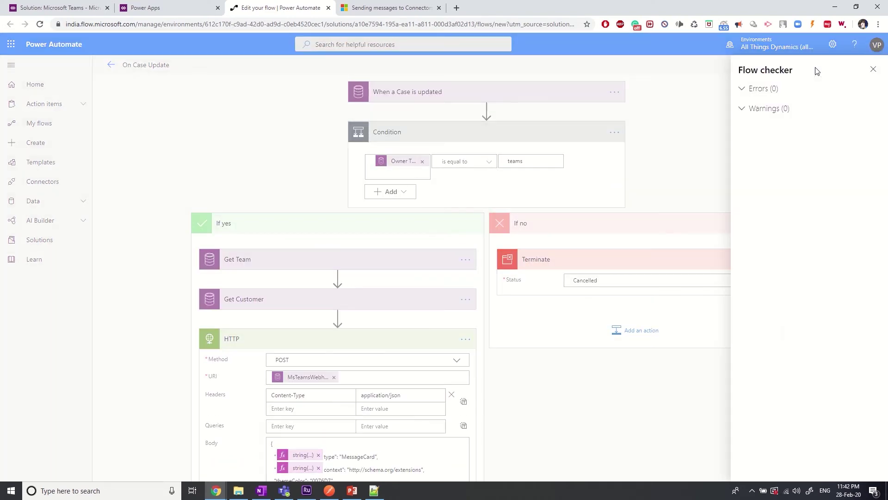
pyautogui.click(873, 70)
pyautogui.click(776, 65)
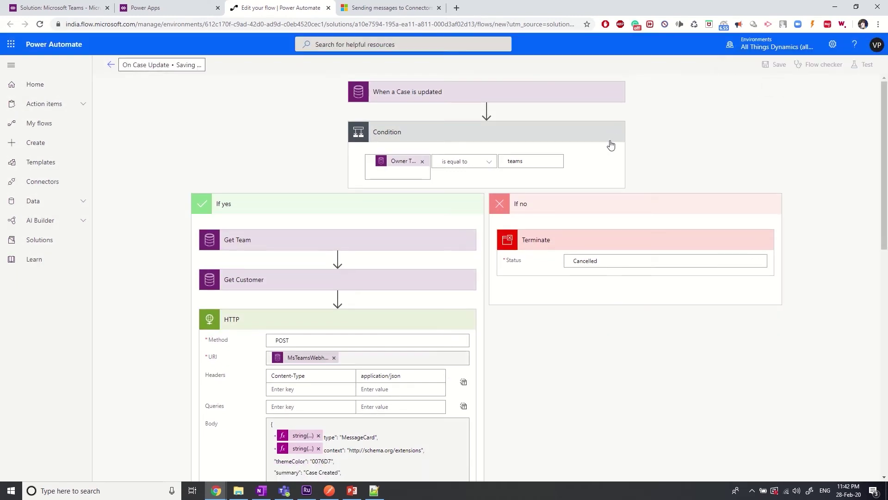
# Look over the saved flow and collapse the HTTP action in the If yes branch
pyautogui.scroll(-2, 679, 142)
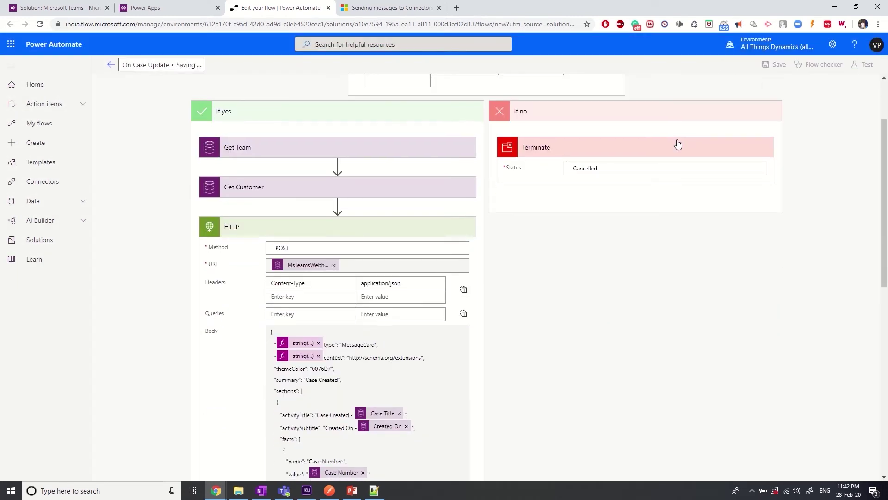
pyautogui.scroll(-10, 677, 145)
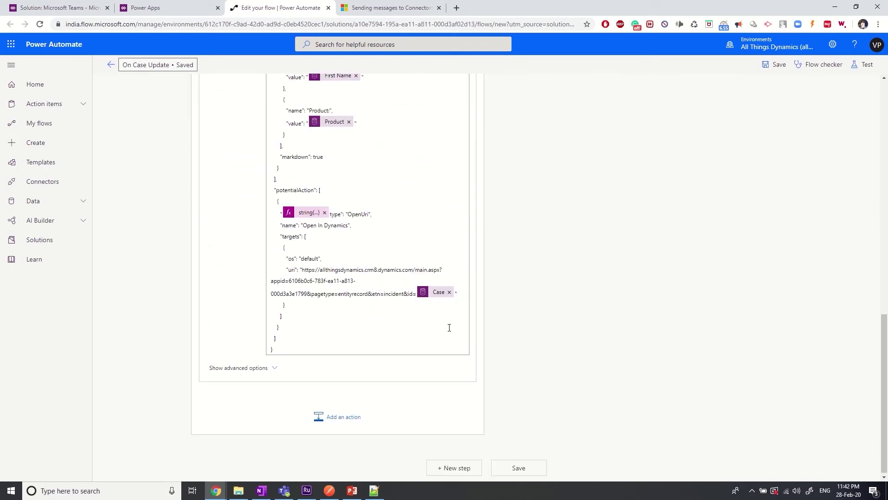
pyautogui.scroll(10, 421, 343)
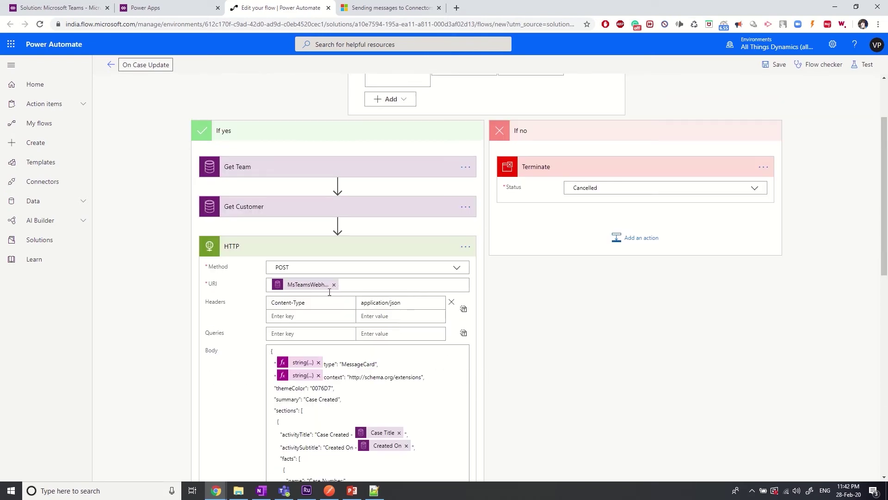
pyautogui.click(323, 250)
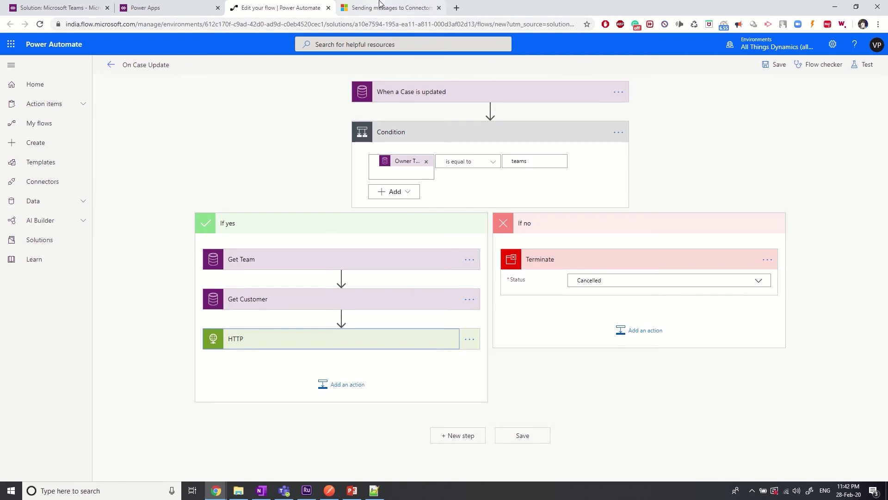
# Switch to the Dynamics 365 Customer Service Hub and open the case "Service requested soon" from My Active Cases
pyautogui.click(404, 32)
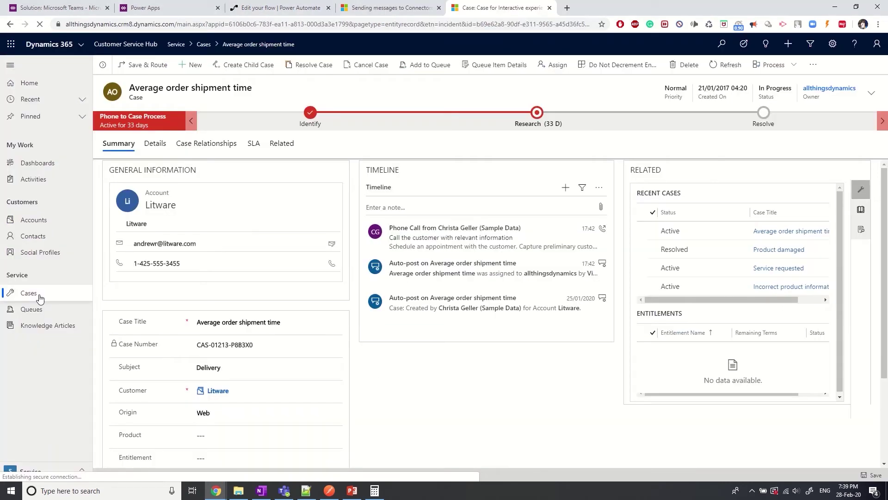
pyautogui.click(18, 292)
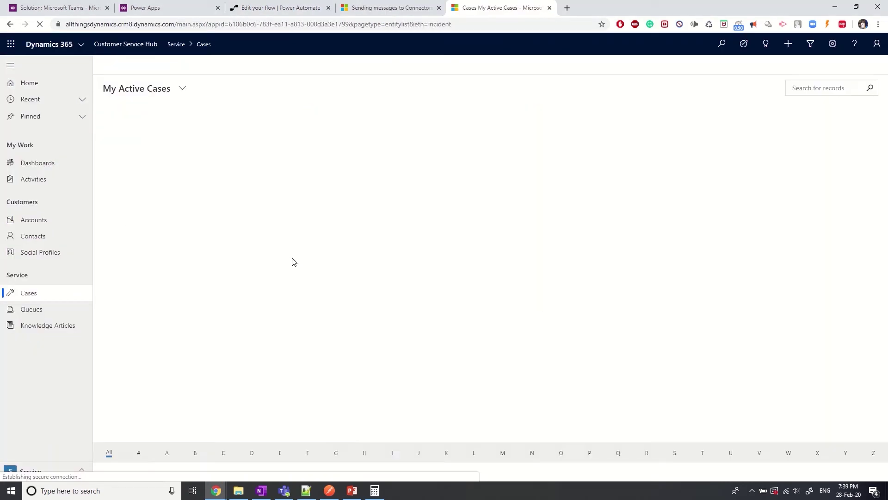
pyautogui.click(165, 167)
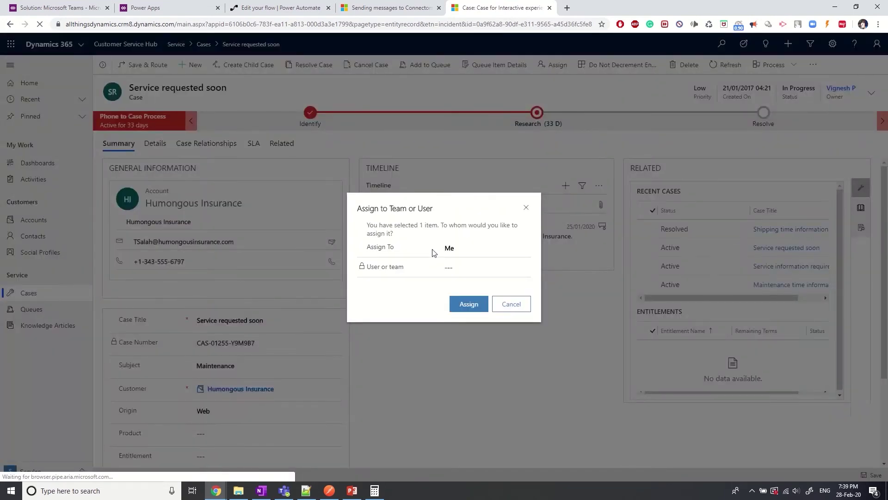
# Try to assign the case to the Customer Service Team India team
pyautogui.click(461, 248)
pyautogui.click(523, 267)
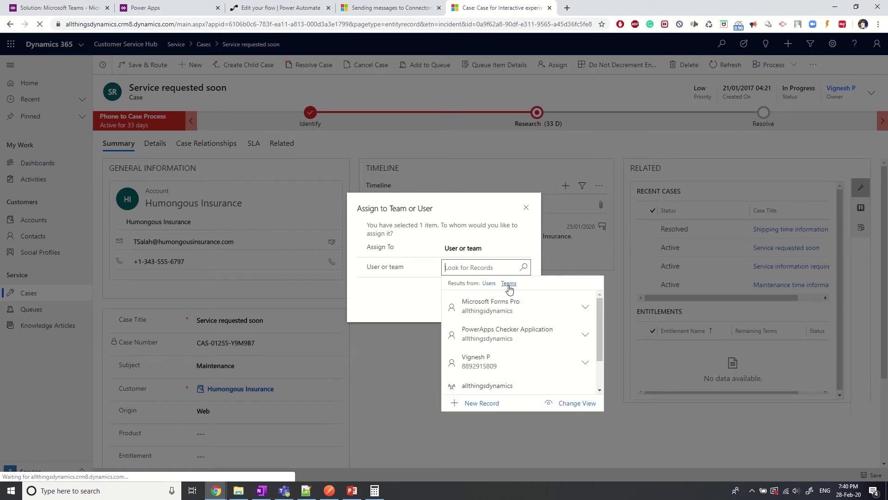
pyautogui.click(509, 283)
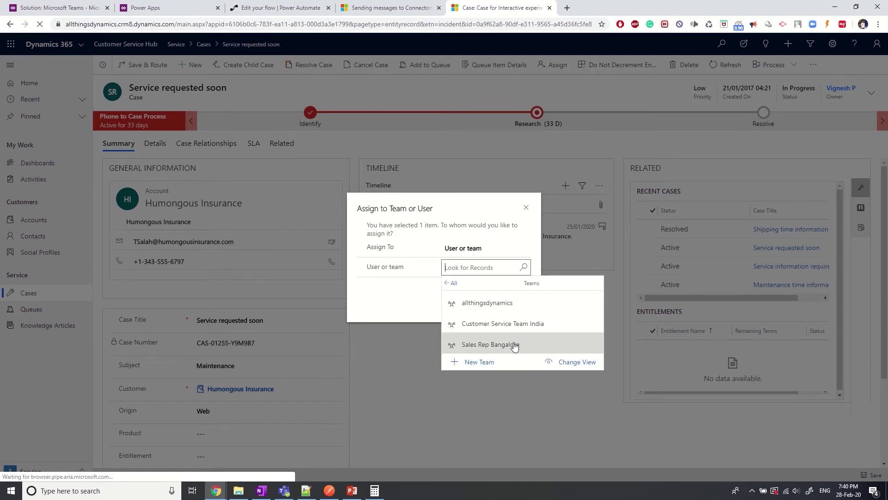
pyautogui.click(517, 323)
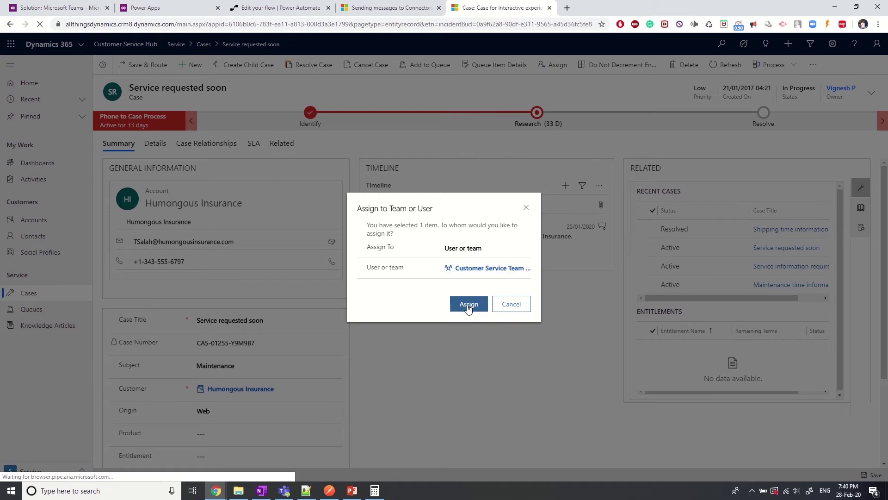
pyautogui.click(468, 305)
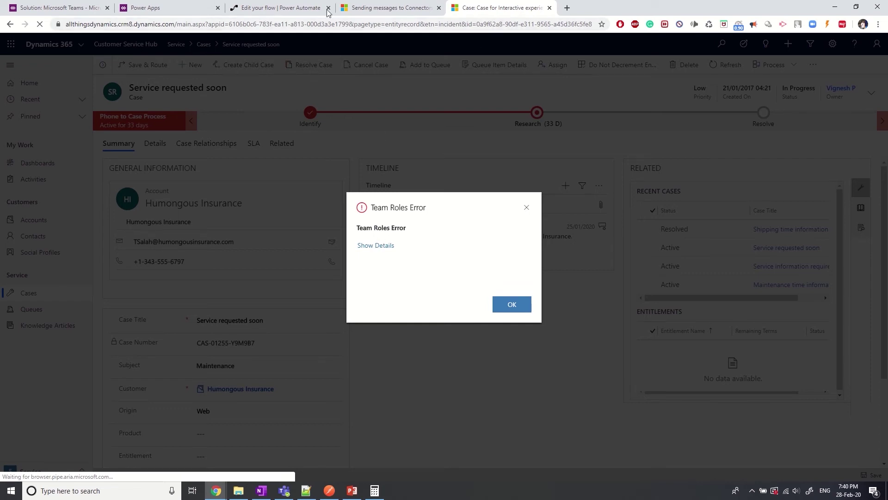
pyautogui.click(76, 12)
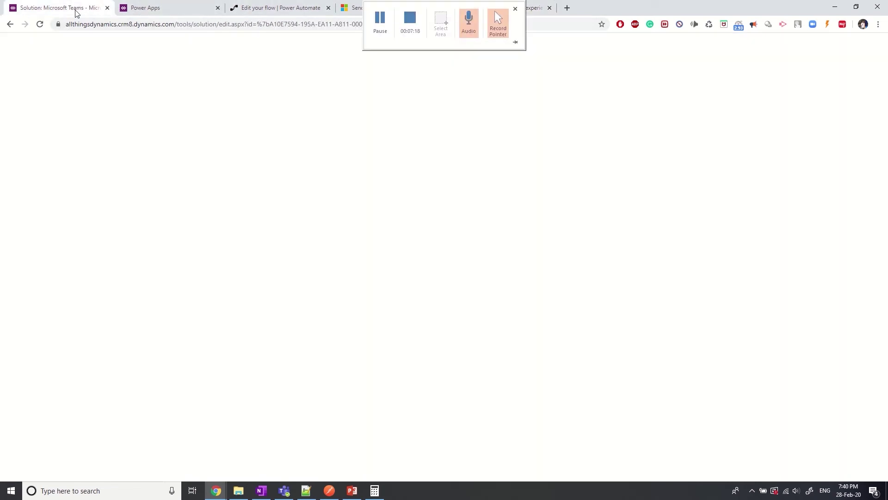
pyautogui.click(492, 11)
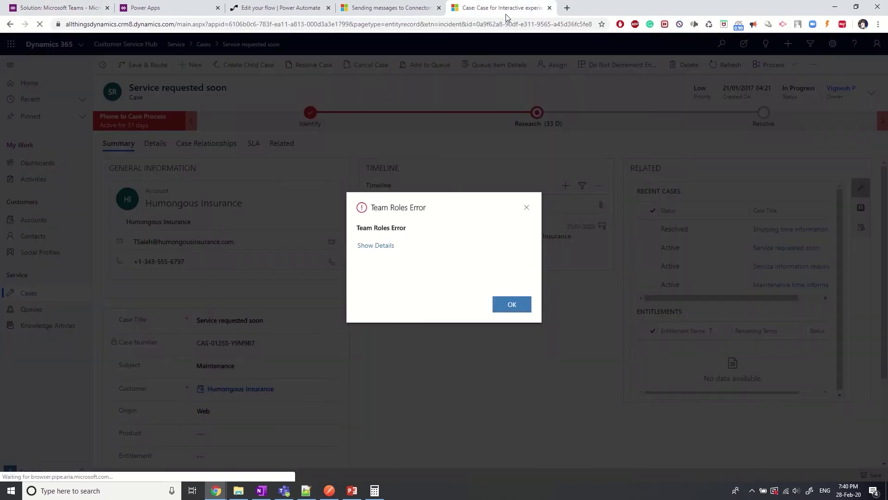
pyautogui.click(530, 303)
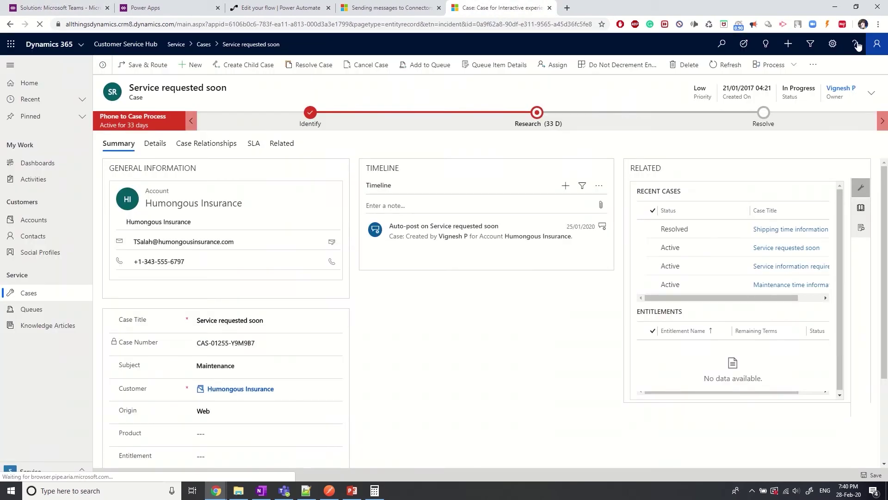
# Open the Customer Service Team India team record from the security area of the Dynamics 365 advanced settings
pyautogui.click(832, 43)
pyautogui.click(767, 85)
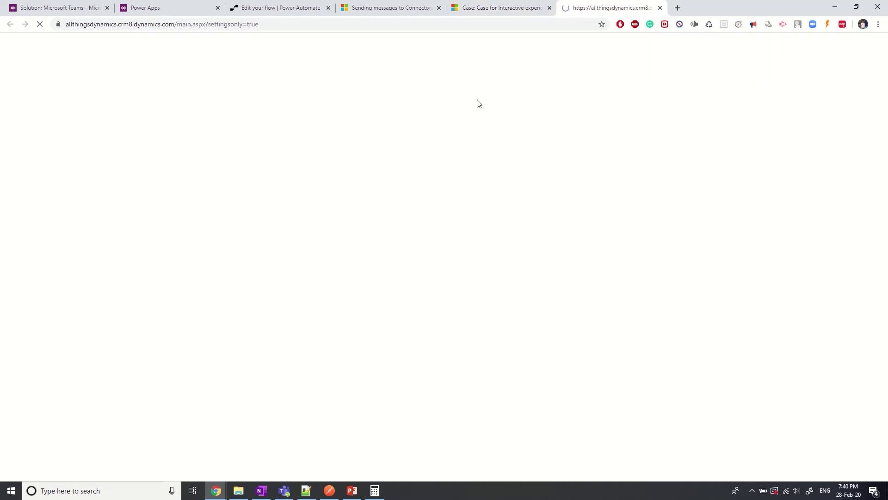
pyautogui.click(177, 45)
pyautogui.click(363, 133)
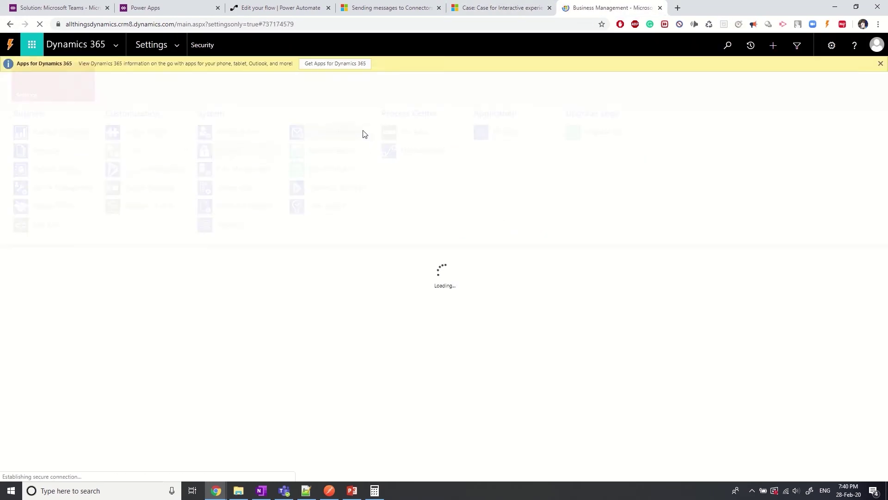
pyautogui.click(482, 116)
pyautogui.click(85, 178)
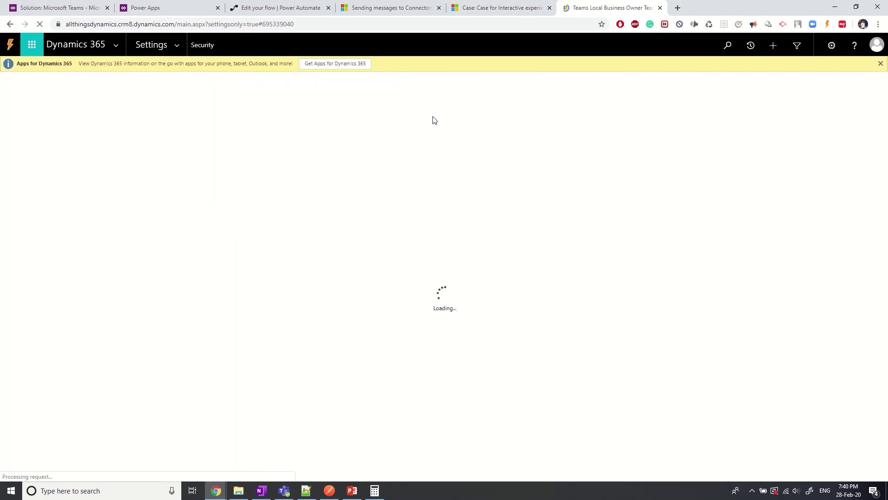
# Grant the System Administrator security role to the Customer Service Team India team
pyautogui.click(364, 80)
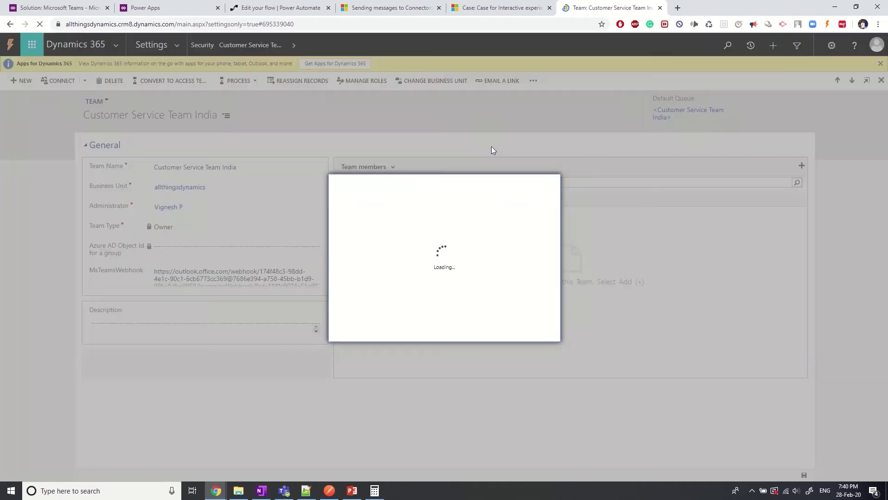
pyautogui.scroll(-10, 463, 273)
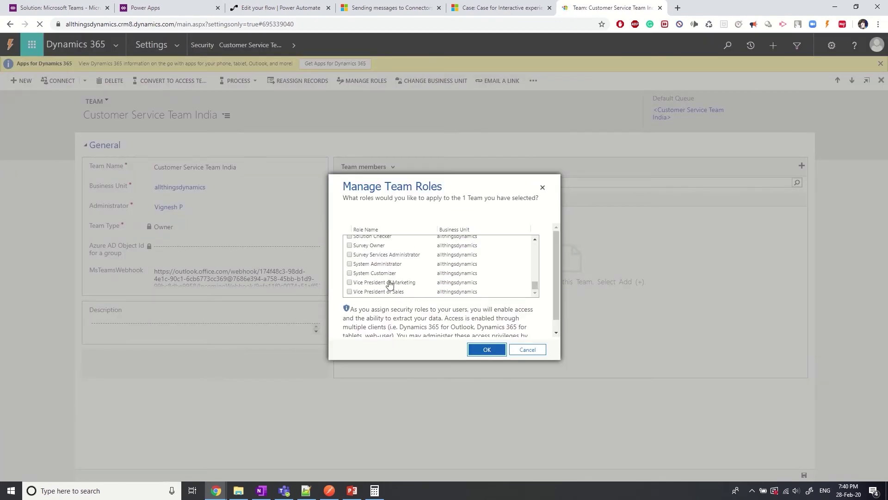
pyautogui.click(387, 267)
pyautogui.click(486, 349)
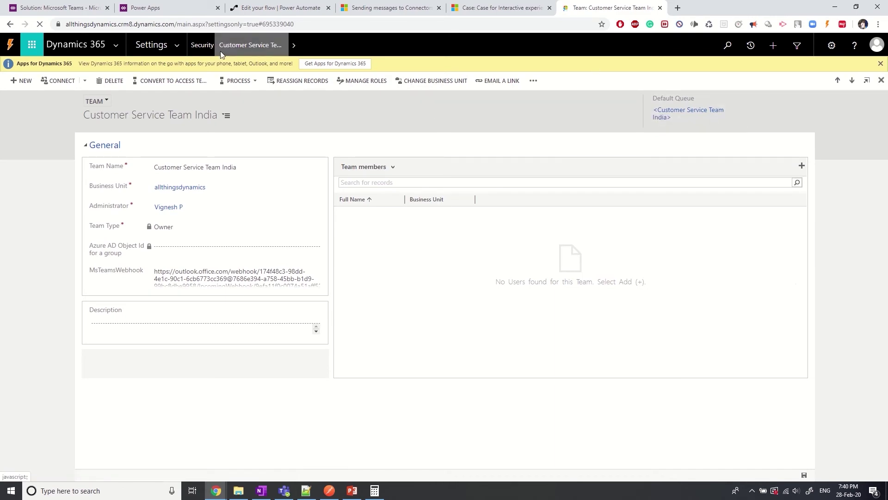
pyautogui.click(171, 51)
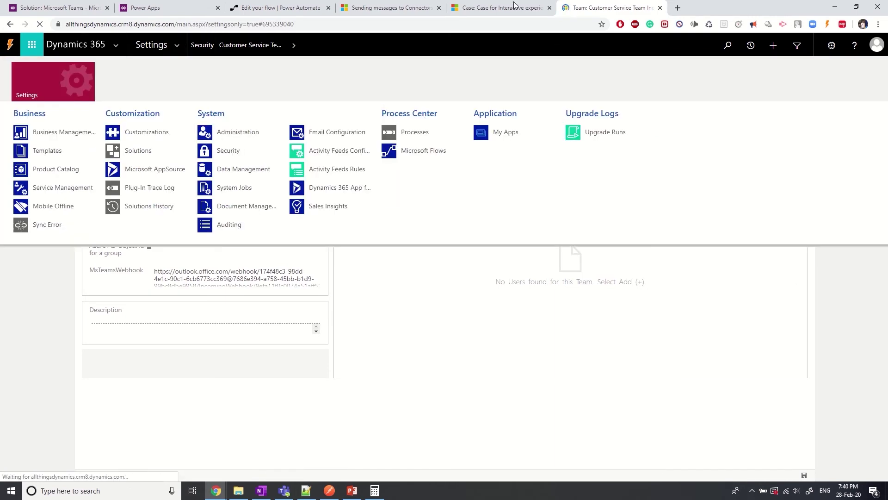
# Return to the "Service requested soon" case and assign it to the Customer Service Team India team
pyautogui.click(499, 8)
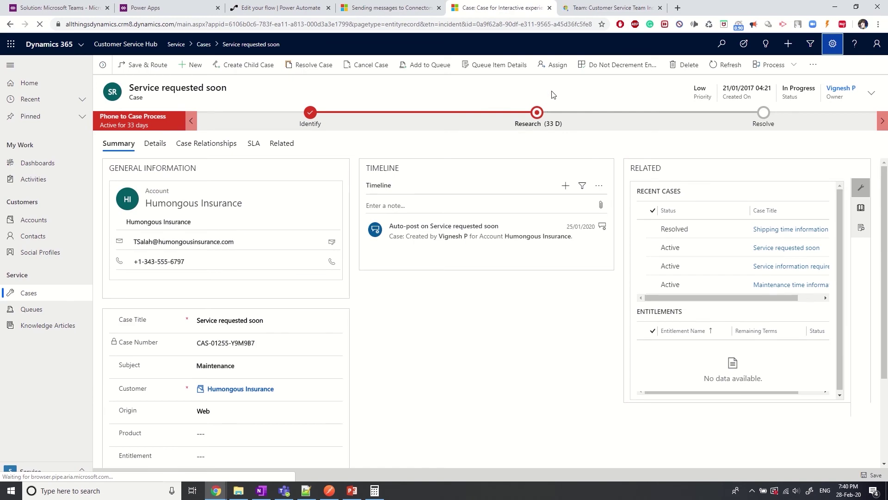
pyautogui.click(554, 65)
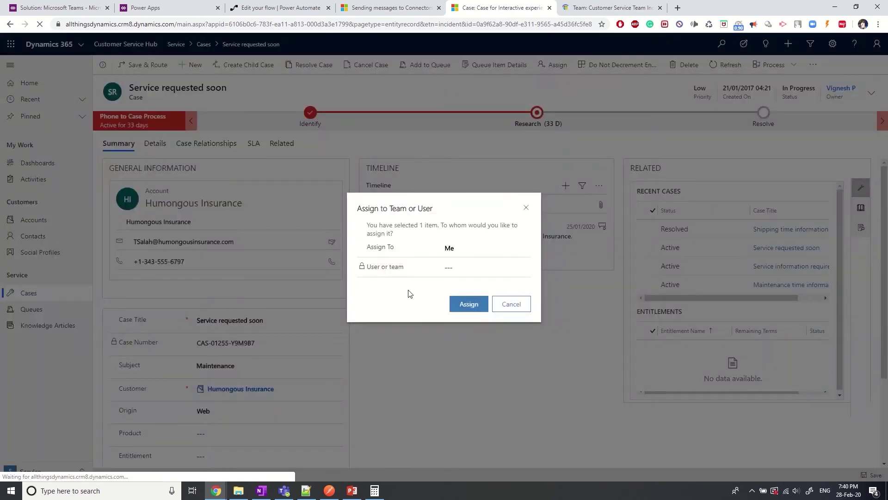
pyautogui.click(458, 248)
pyautogui.click(462, 259)
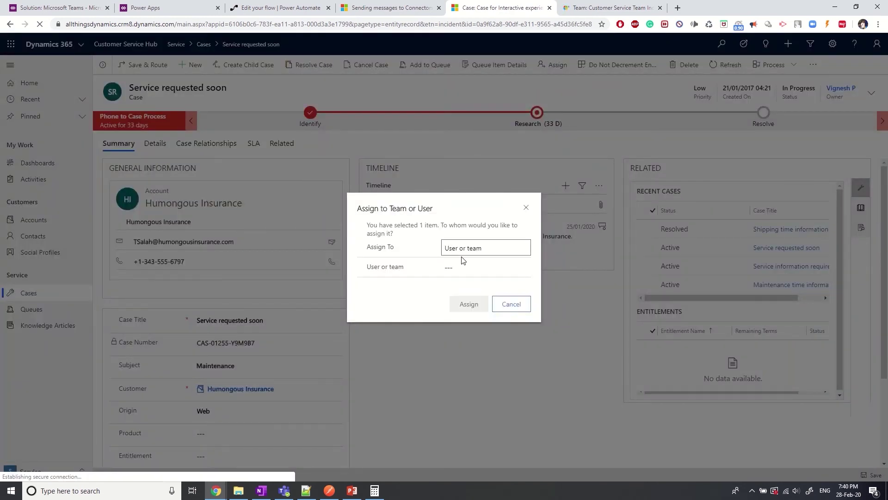
pyautogui.click(521, 273)
pyautogui.click(523, 269)
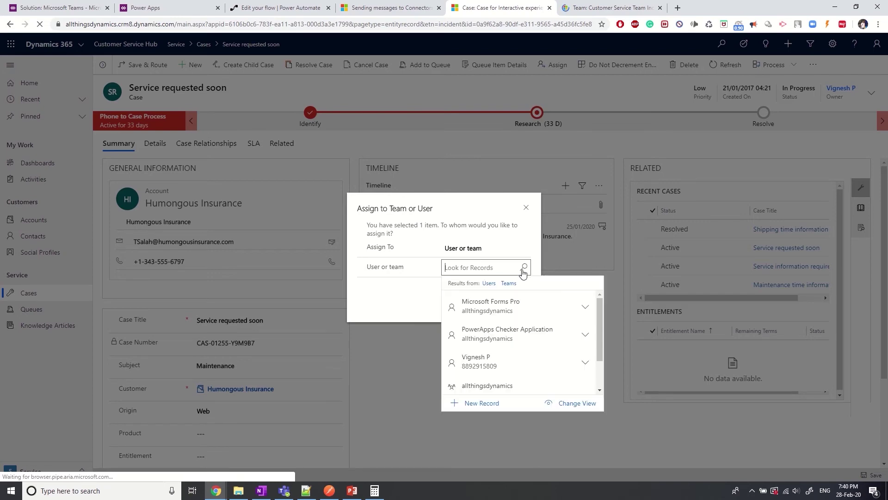
pyautogui.click(509, 287)
pyautogui.click(494, 323)
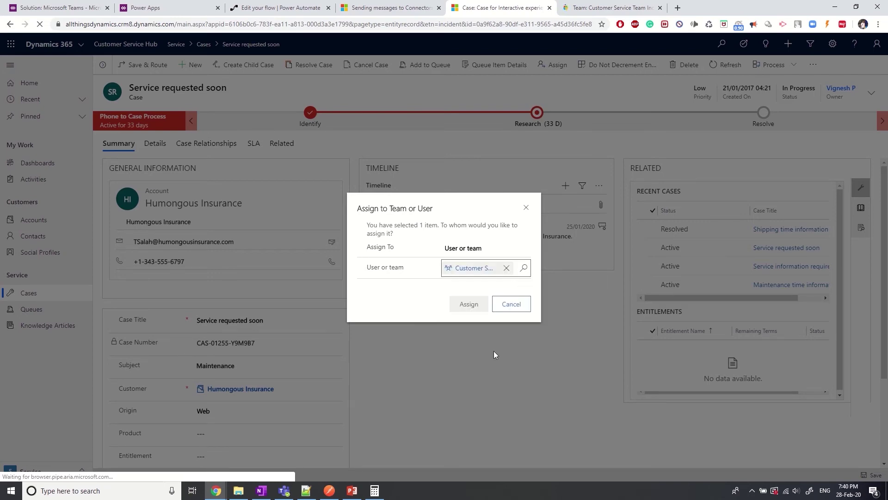
pyautogui.click(472, 311)
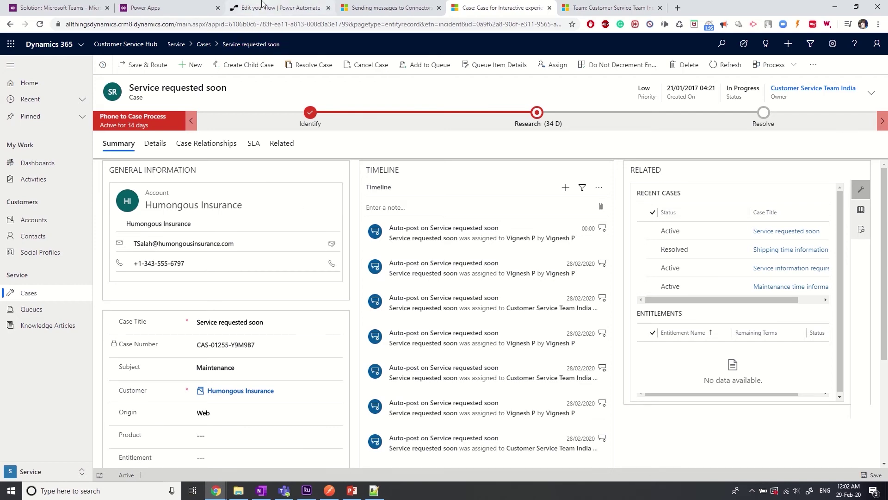
# Switch to Power Automate and refresh the run history of the On Case Update flow
pyautogui.click(278, 8)
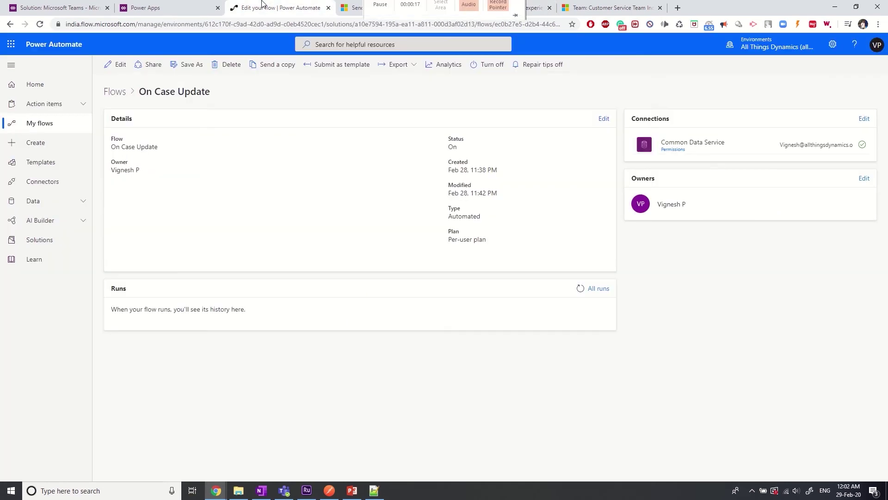
pyautogui.click(580, 290)
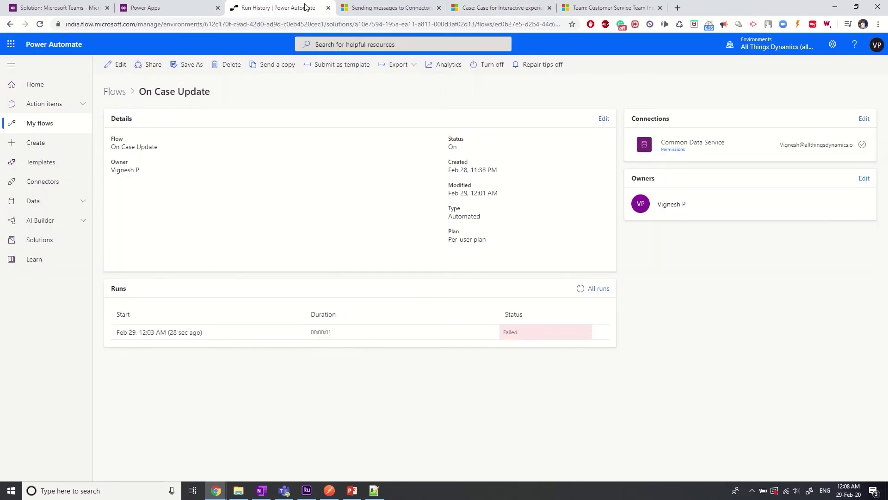
pyautogui.click(581, 289)
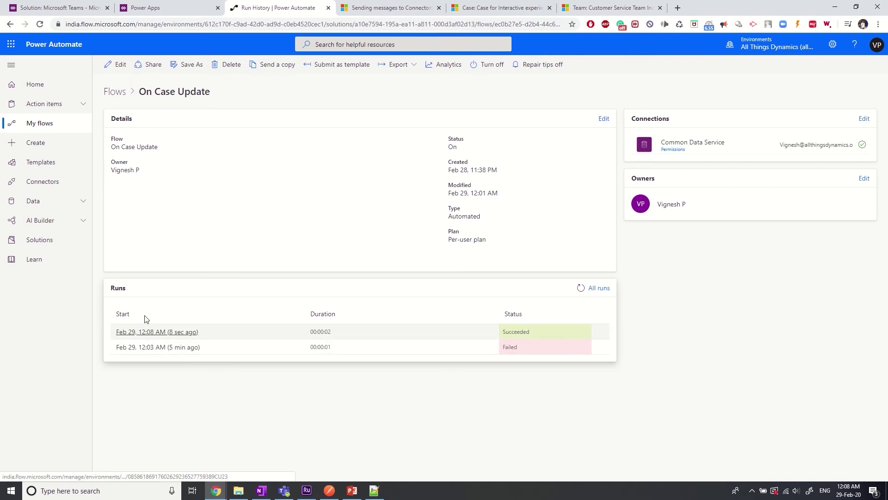
# Switch to Microsoft Teams and examine the case number, customer and product on the latest Case Bot card in Customer Service Team India's General channel
pyautogui.click(284, 490)
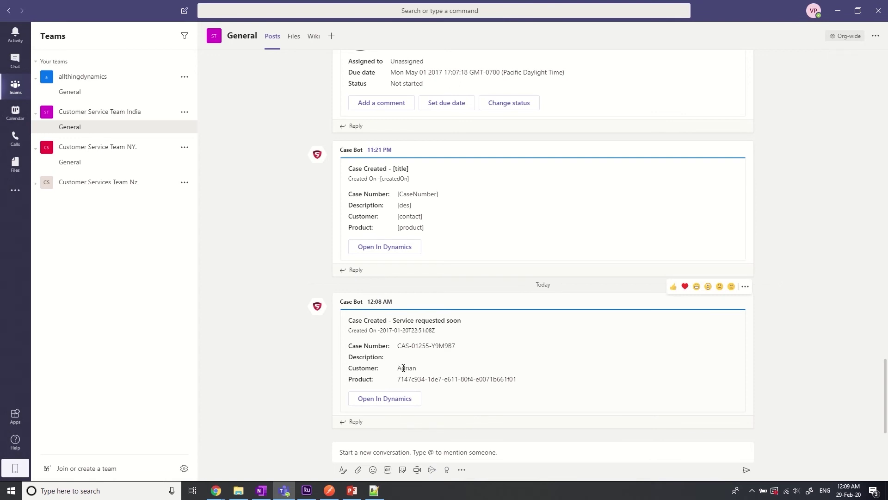
pyautogui.doubleClick(403, 367)
pyautogui.moveTo(400, 380); pyautogui.dragTo(524, 381)
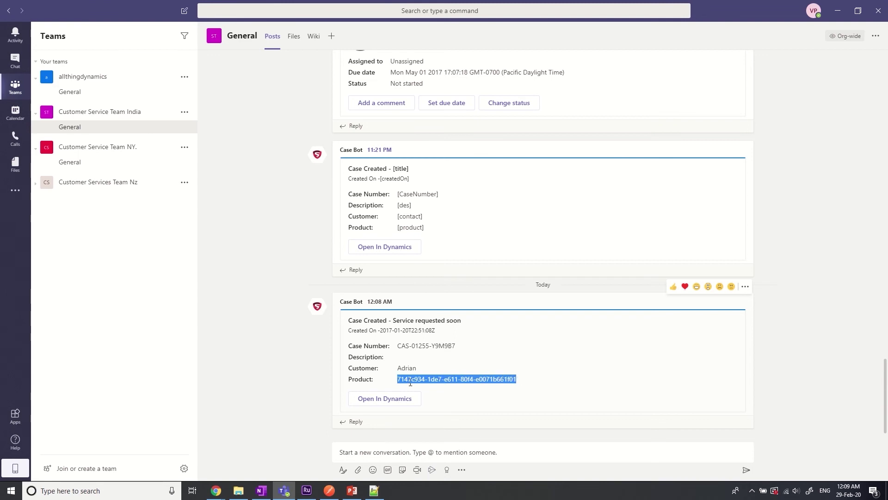
pyautogui.moveTo(400, 347); pyautogui.dragTo(456, 347)
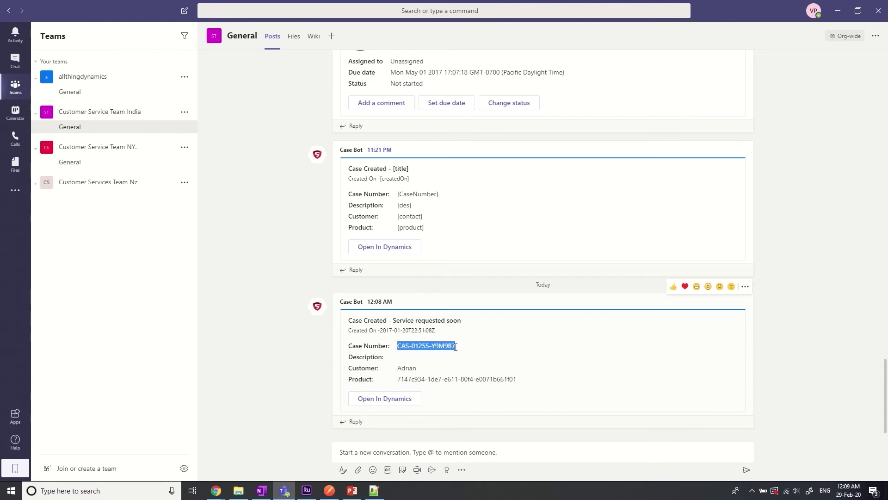
pyautogui.click(427, 360)
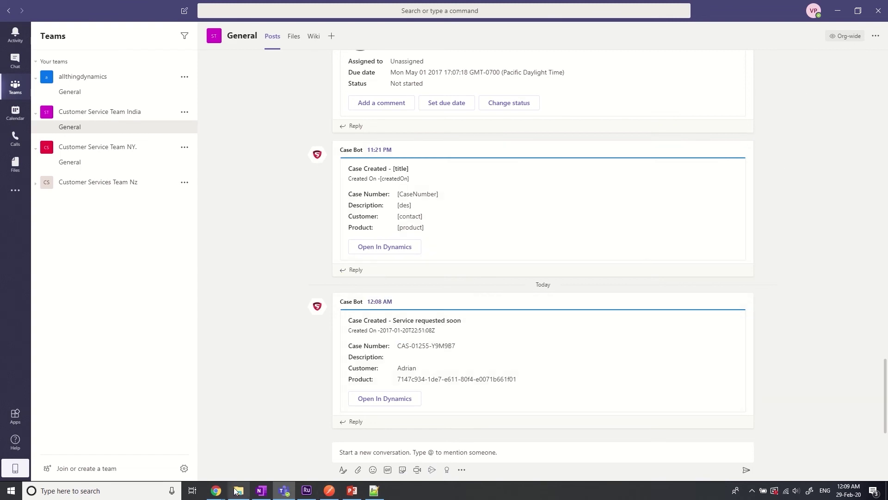
# Switch back to the Dynamics 365 case and check its case number, customer, product and description against the Teams card
pyautogui.moveTo(216, 490)
pyautogui.click(234, 451)
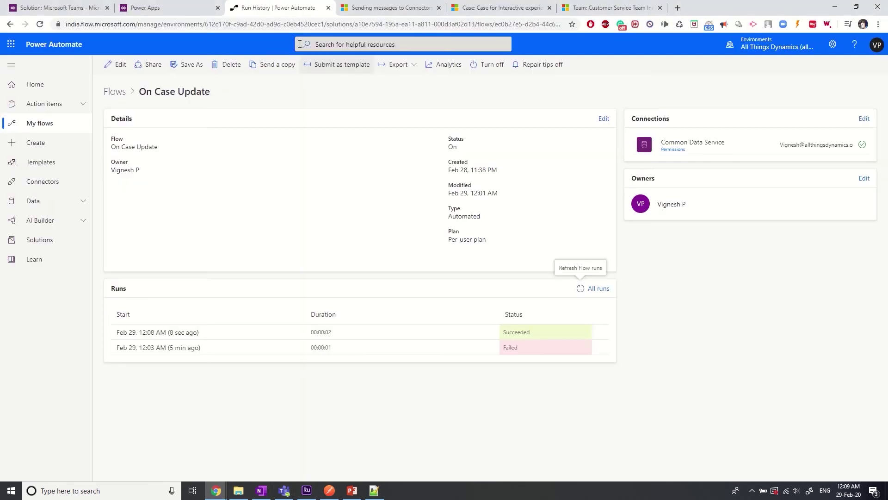
pyautogui.click(500, 8)
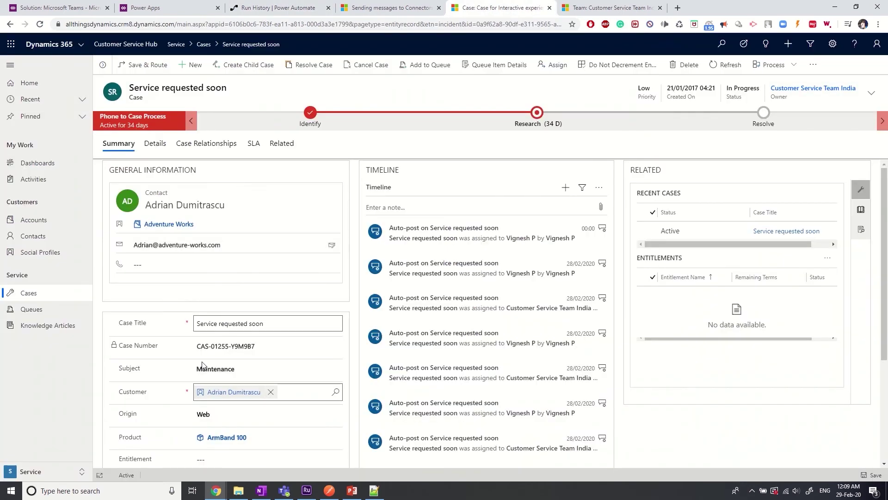
pyautogui.scroll(-3, 202, 365)
pyautogui.click(214, 348)
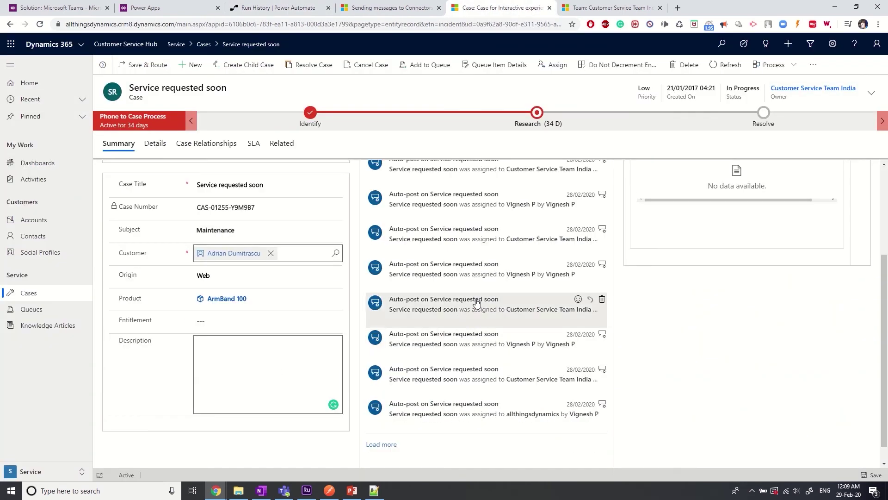
pyautogui.scroll(5, 475, 303)
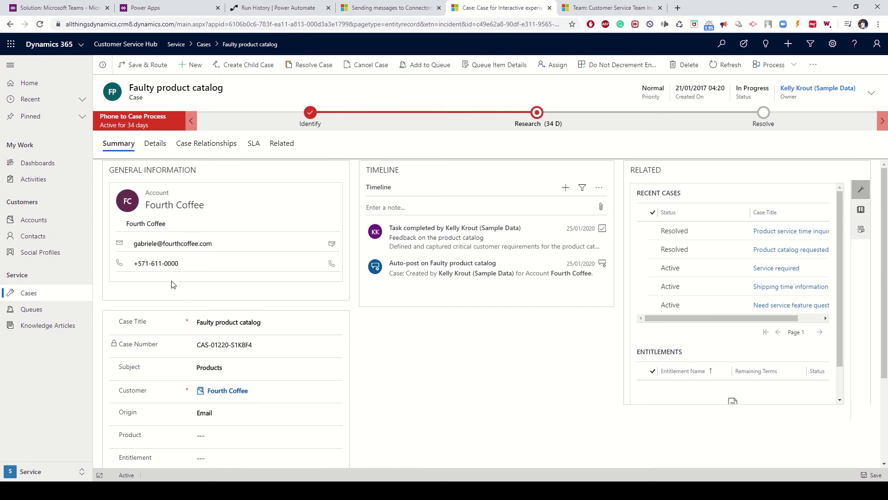
# Switch to Microsoft Teams to view the Case Bot post again, and return to the Dynamics 365 case
pyautogui.hotkey('alt', 'Tab')
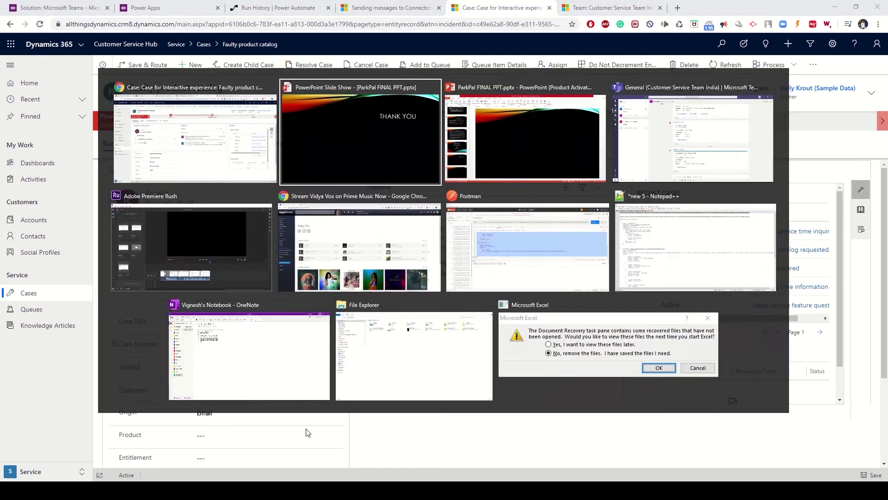
pyautogui.hotkey('alt', 'Tab')
pyautogui.hotkey('alt', 'Tab')
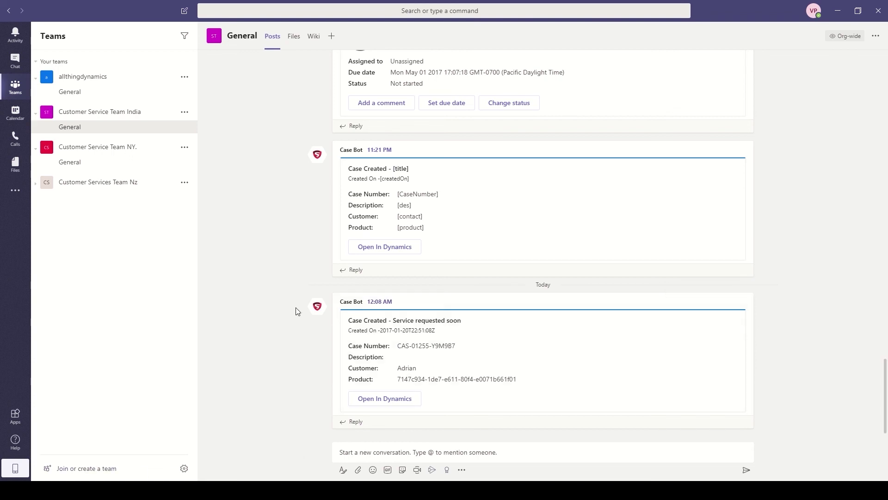
pyautogui.hotkey('alt', 'Tab')
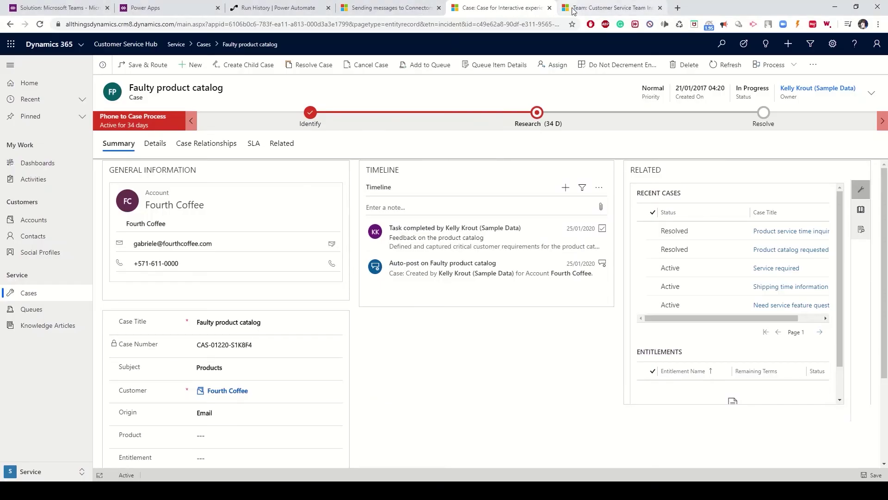
# Open the "Create an O365 Connector" article in the Microsoft Teams developer documentation and read through to its feedback section
pyautogui.hotkey('ctrl', 'Tab')
pyautogui.click(386, 5)
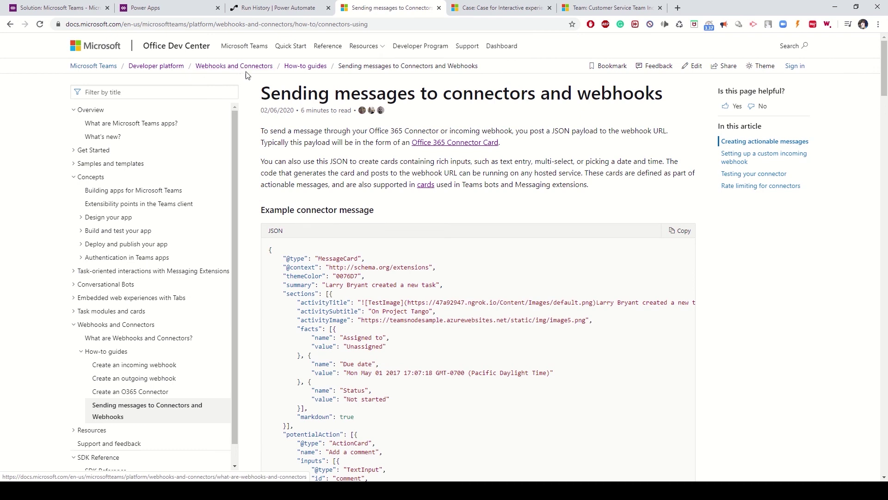
pyautogui.scroll(-1, 138, 383)
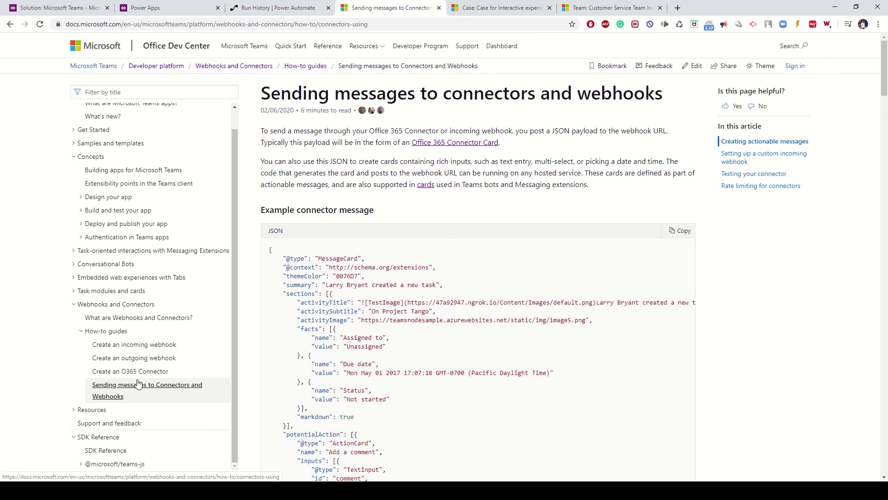
pyautogui.click(138, 371)
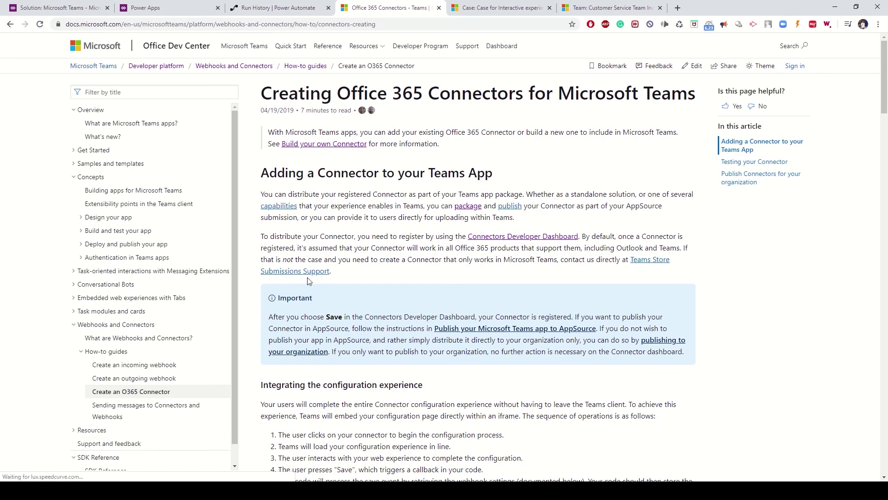
pyautogui.scroll(-6, 354, 313)
pyautogui.scroll(-14, 354, 314)
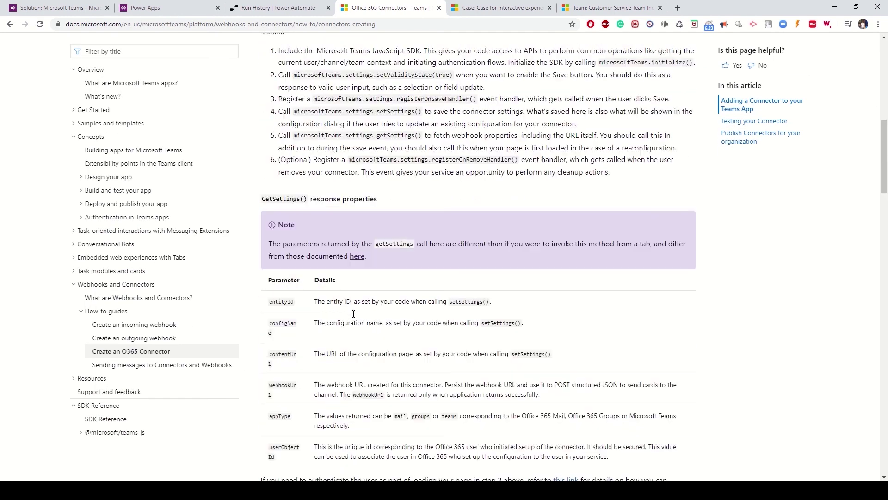
pyautogui.scroll(-20, 354, 315)
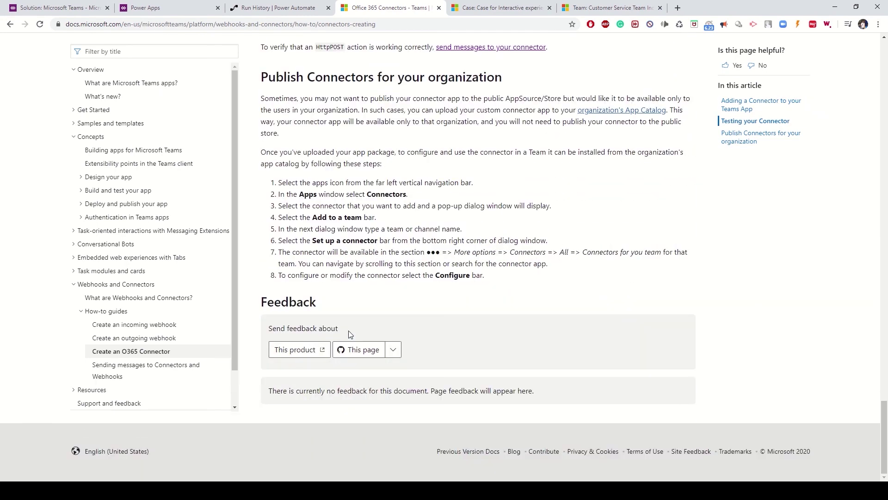
pyautogui.scroll(-1, 143, 396)
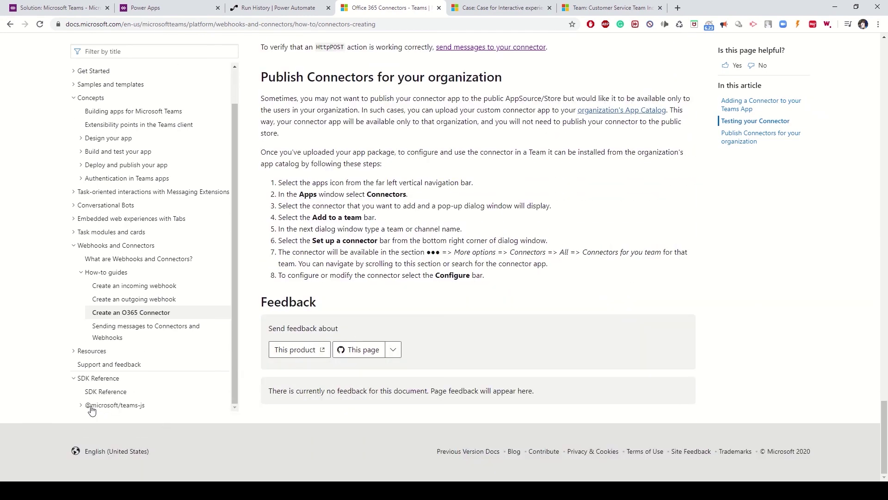
pyautogui.click(127, 411)
pyautogui.scroll(-1, 128, 412)
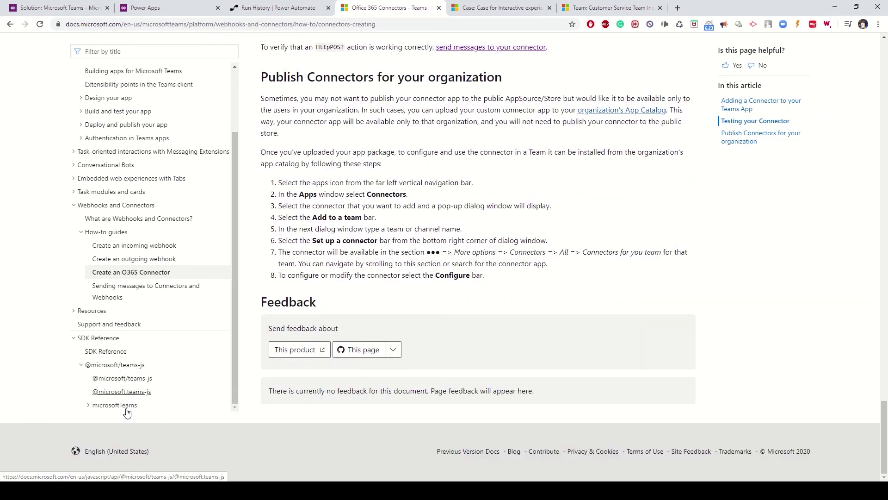
pyautogui.scroll(10, 357, 311)
pyautogui.scroll(15, 363, 325)
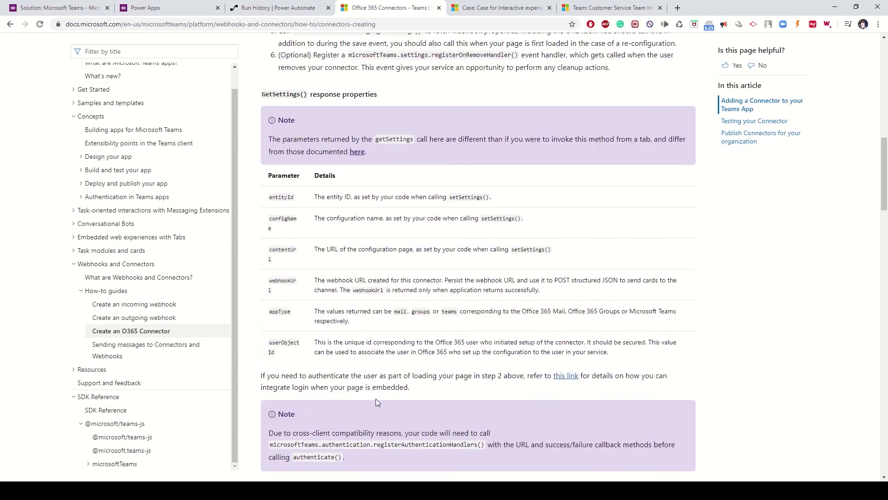
# Switch to the PowerPoint slide show with the "Thank You" slide
pyautogui.hotkey('alt', 'Tab')
pyautogui.press('Tab')
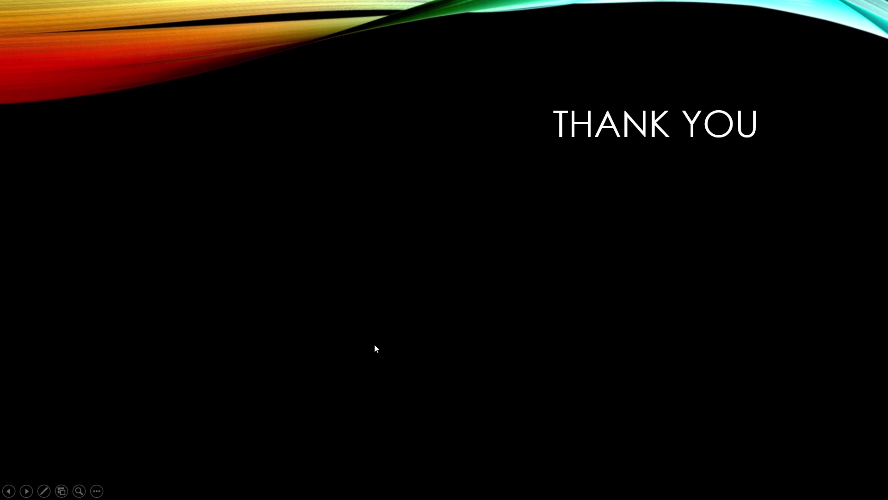